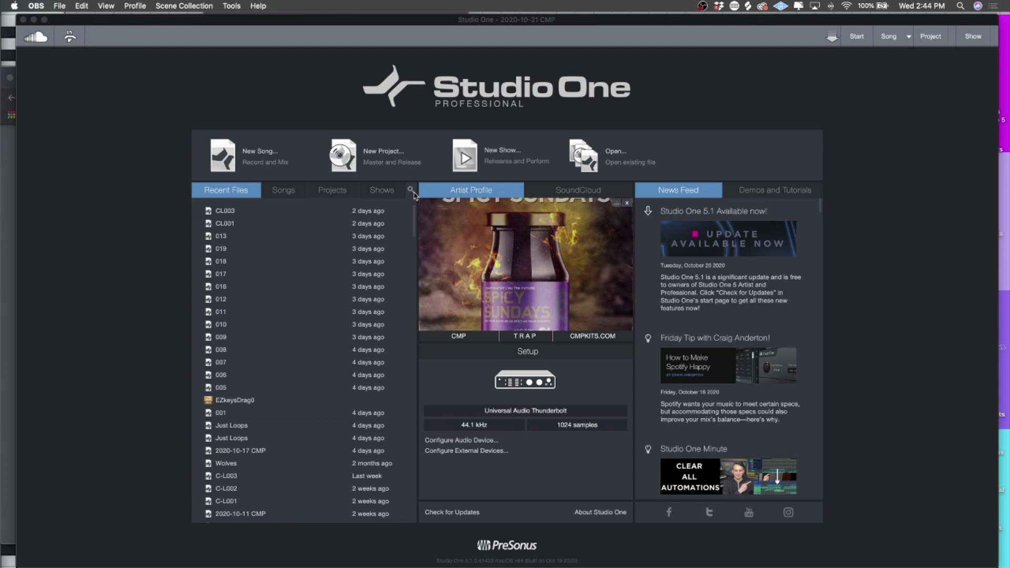
# Close the recent-files search and list the five autosaved versions of recent song CL001
pyautogui.click(411, 191)
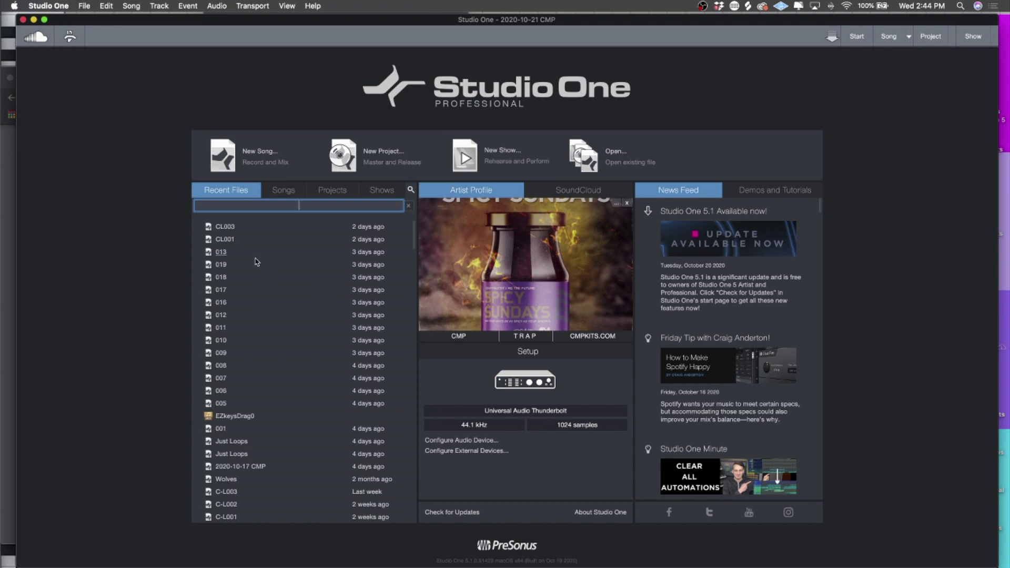
pyautogui.click(411, 191)
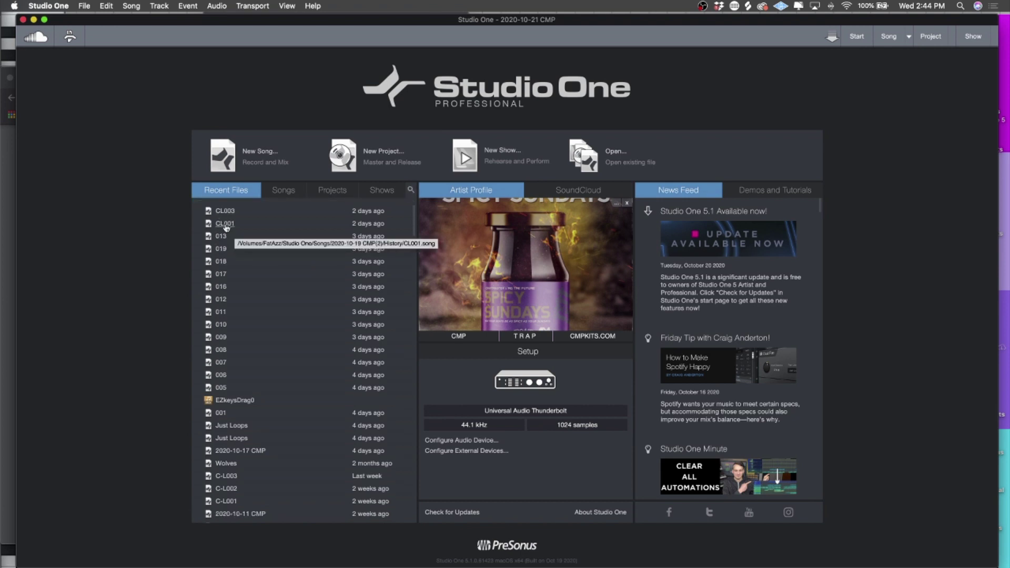
pyautogui.rightClick(226, 228)
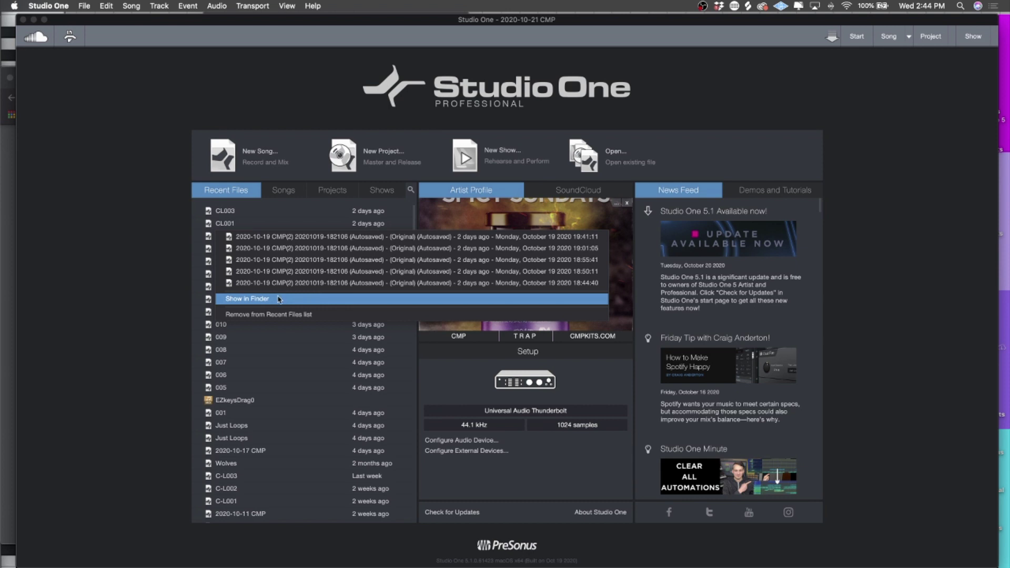
pyautogui.press('Down')
pyautogui.press('Up')
pyautogui.press('Up')
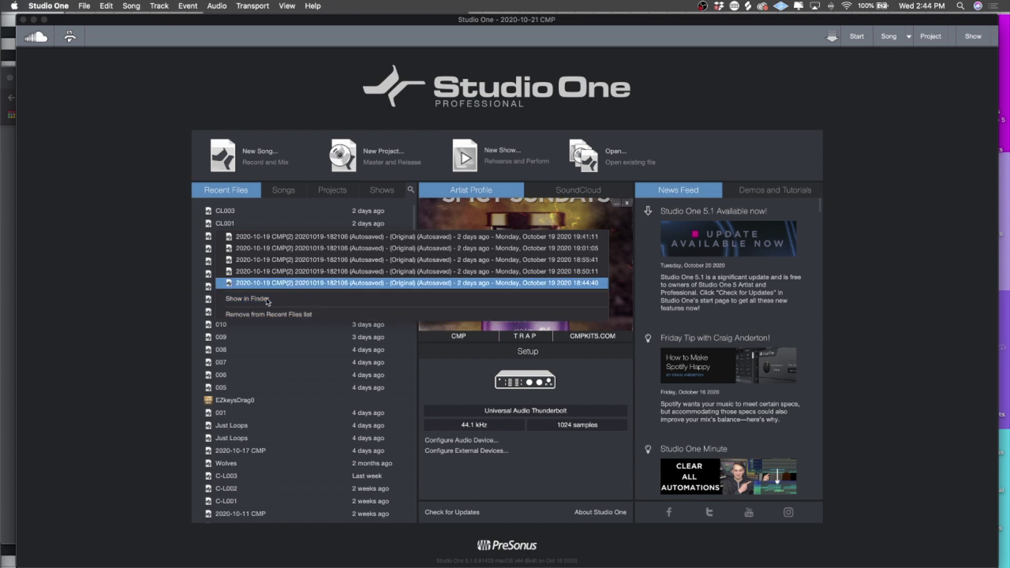
# Create a new song from the User Son Doola template and record-arm Omnisphere track 8
pyautogui.click(143, 219)
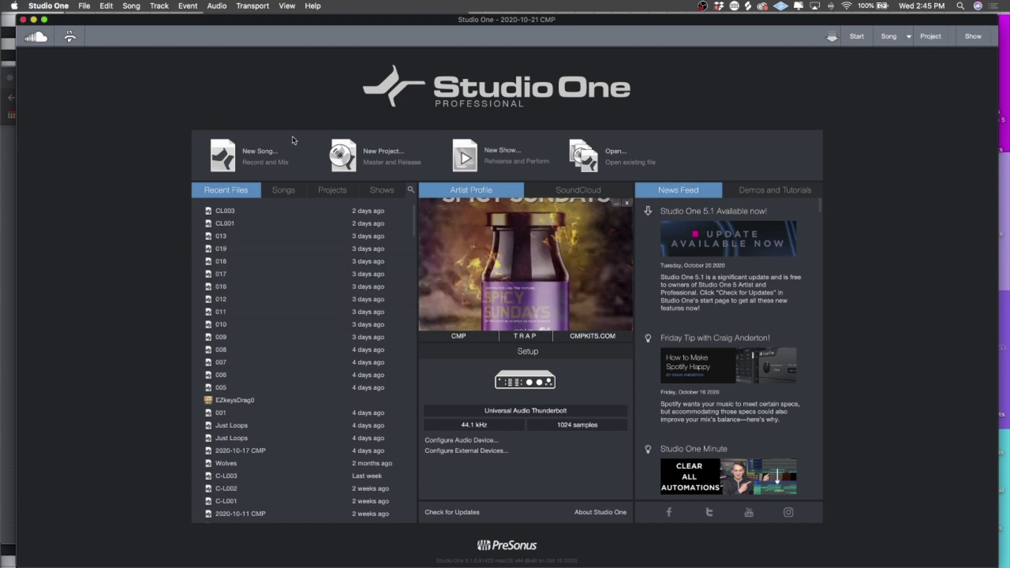
pyautogui.click(268, 154)
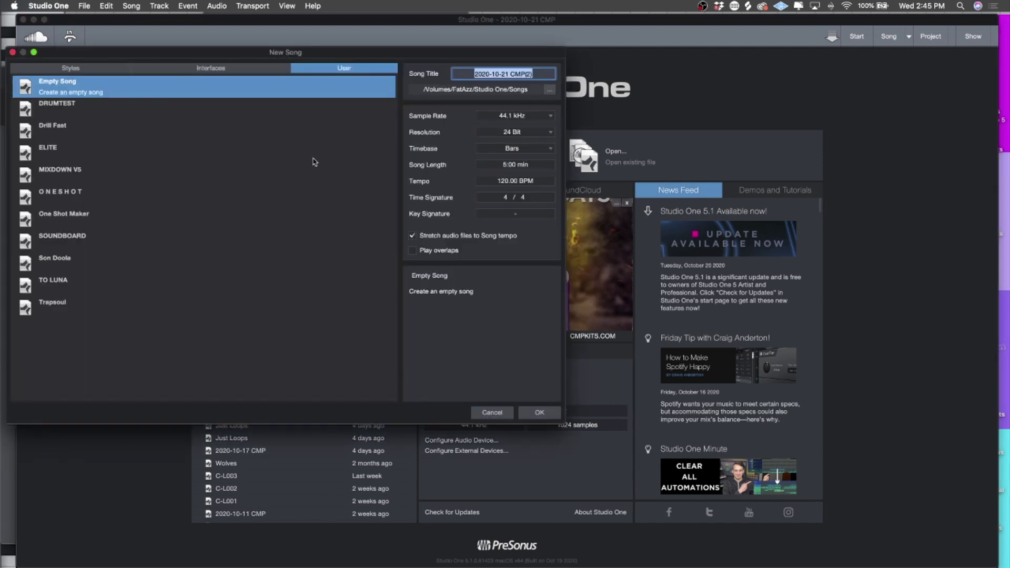
pyautogui.click(51, 261)
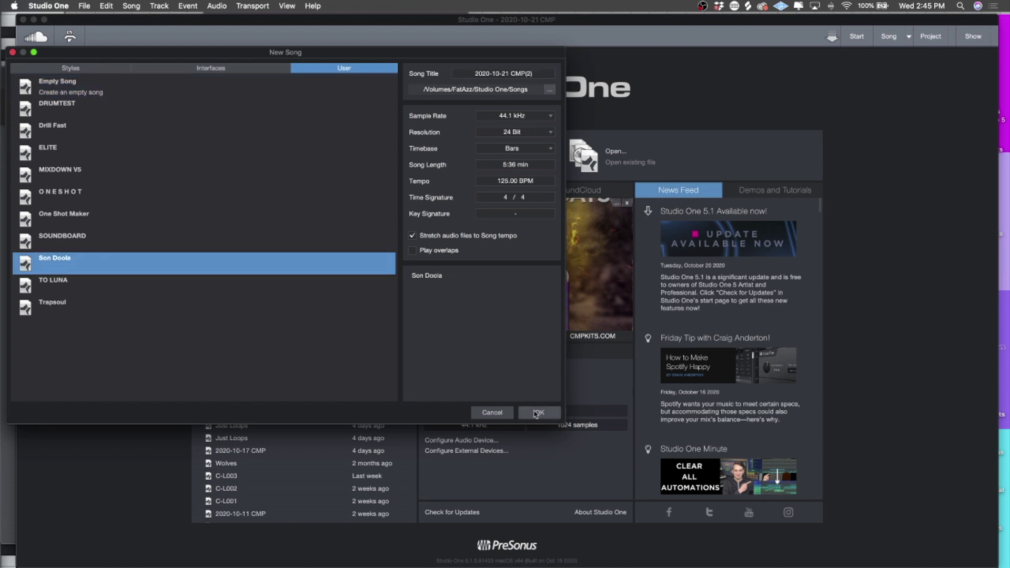
pyautogui.click(537, 413)
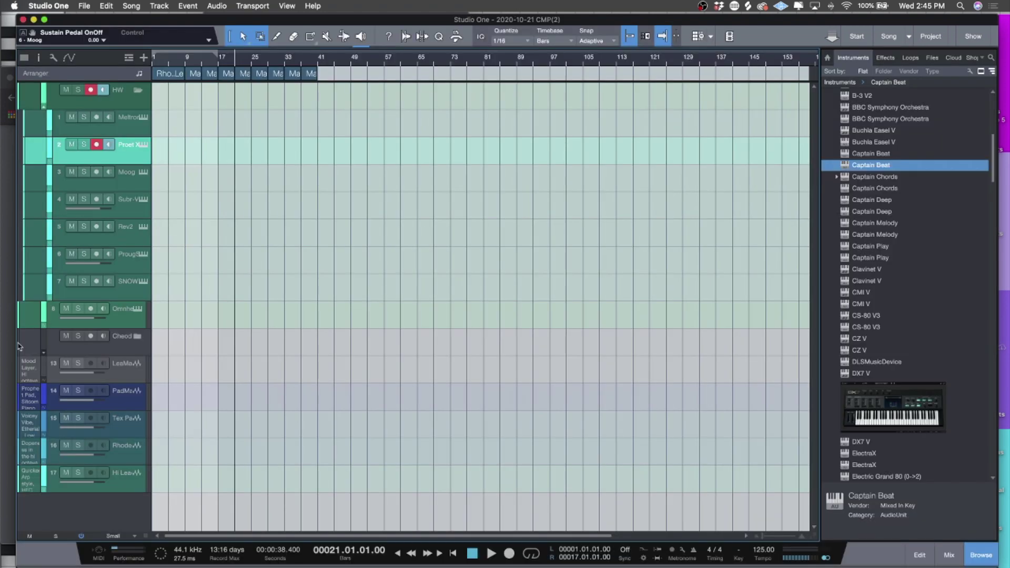
pyautogui.click(138, 315)
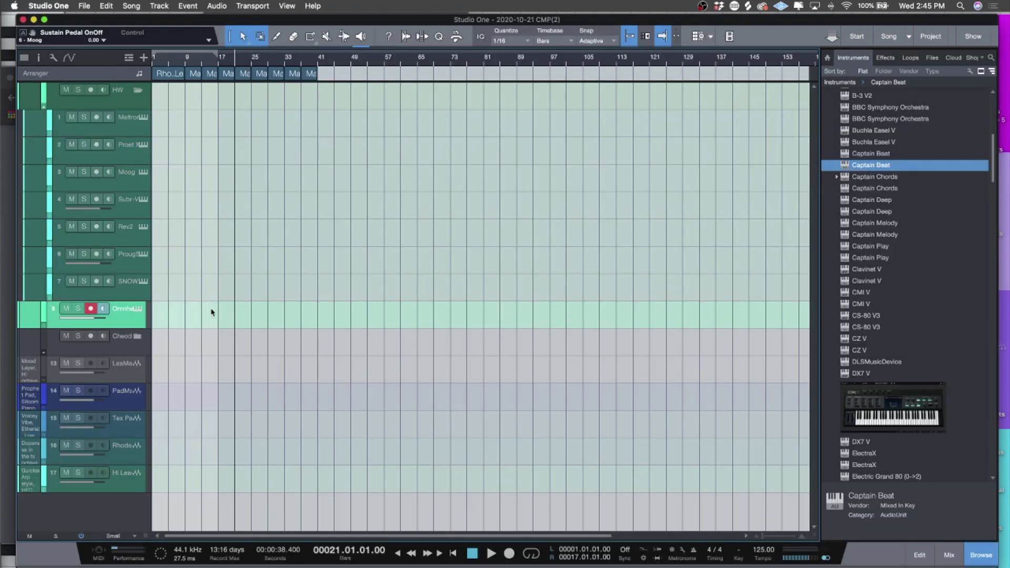
# Load Keyscape Library's LA Custom C7 - Classical patch into track 8's Omnisphere
pyautogui.click(138, 310)
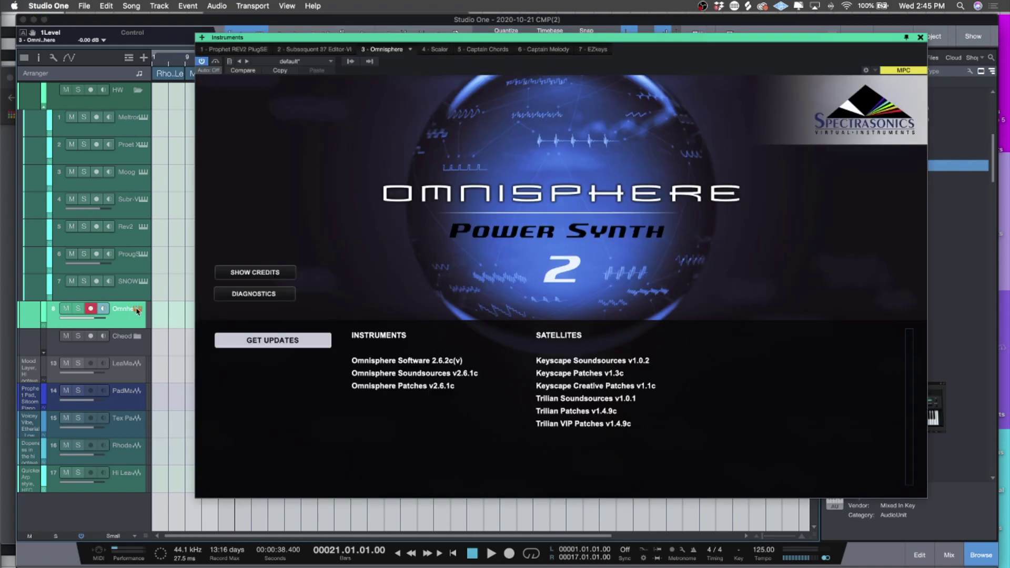
pyautogui.click(139, 309)
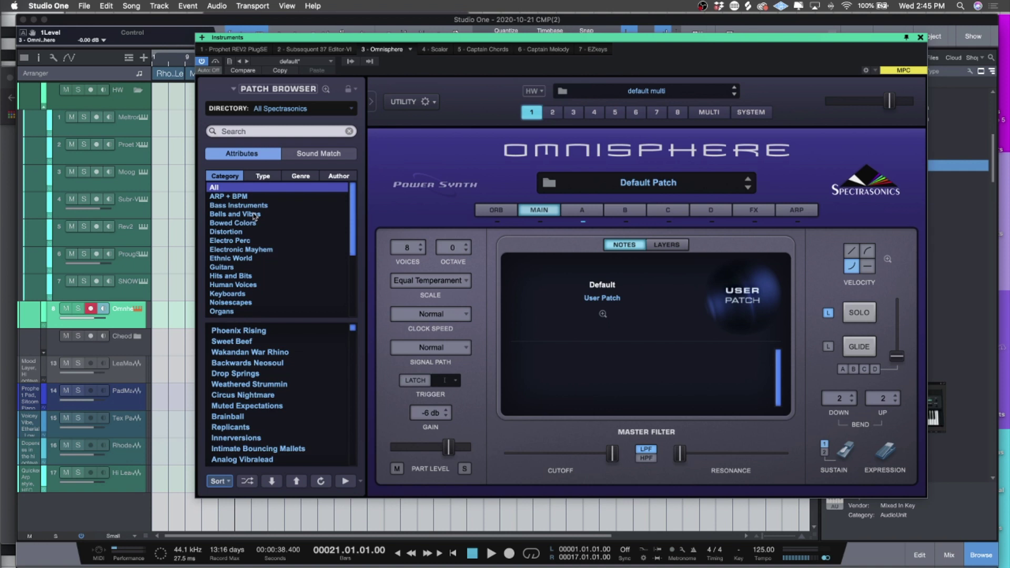
pyautogui.scroll(-5, 266, 253)
pyautogui.scroll(5, 289, 229)
pyautogui.click(298, 109)
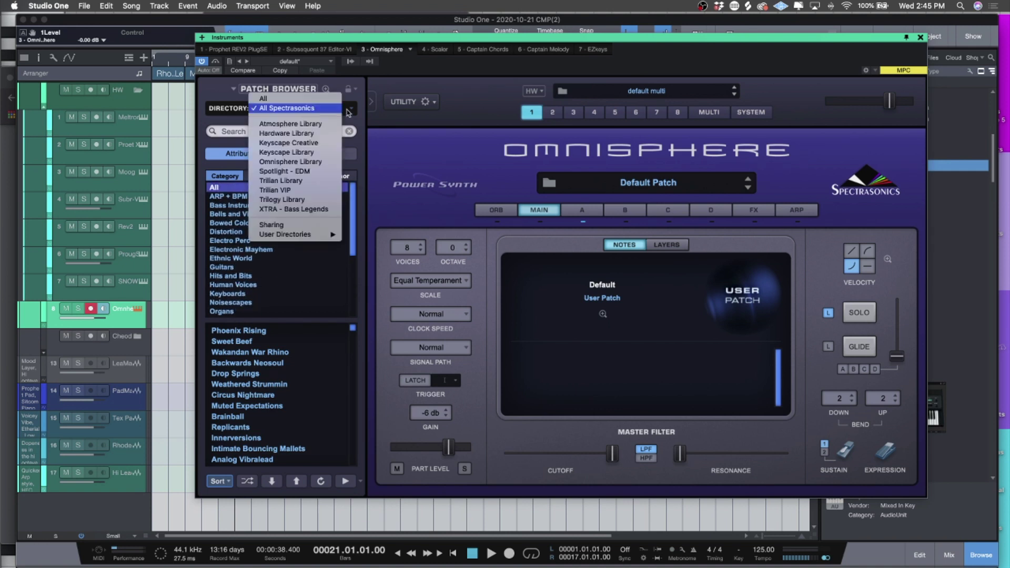
pyautogui.click(309, 152)
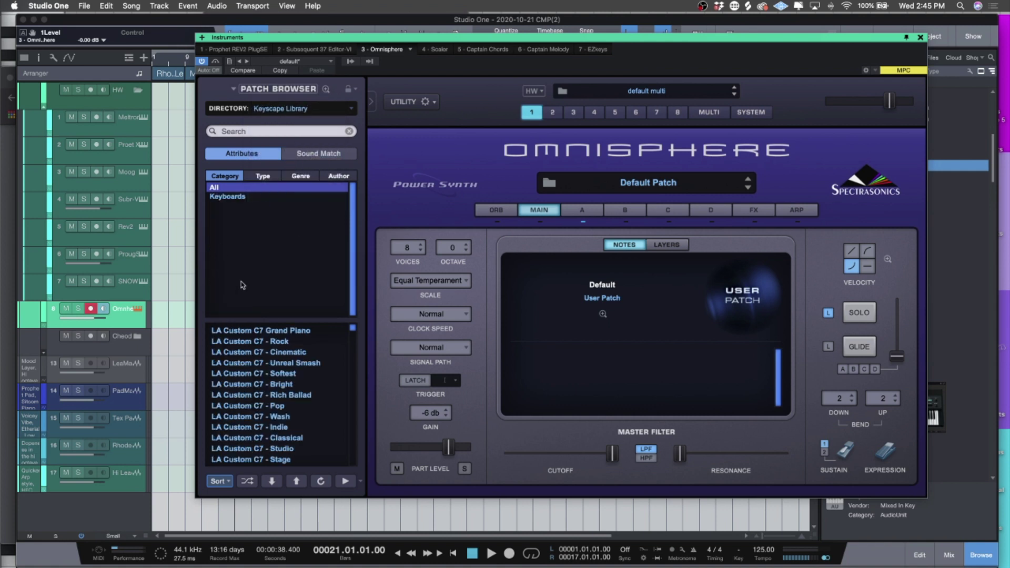
pyautogui.click(308, 438)
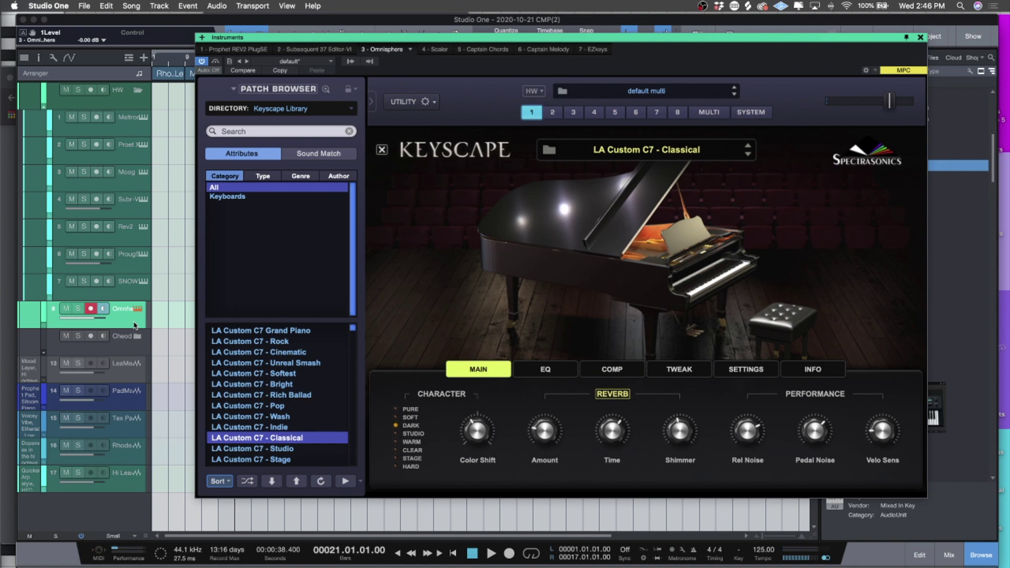
# Show the Inspector and use Retrospective Recording to recover the played notes on track 8
pyautogui.press('F4')
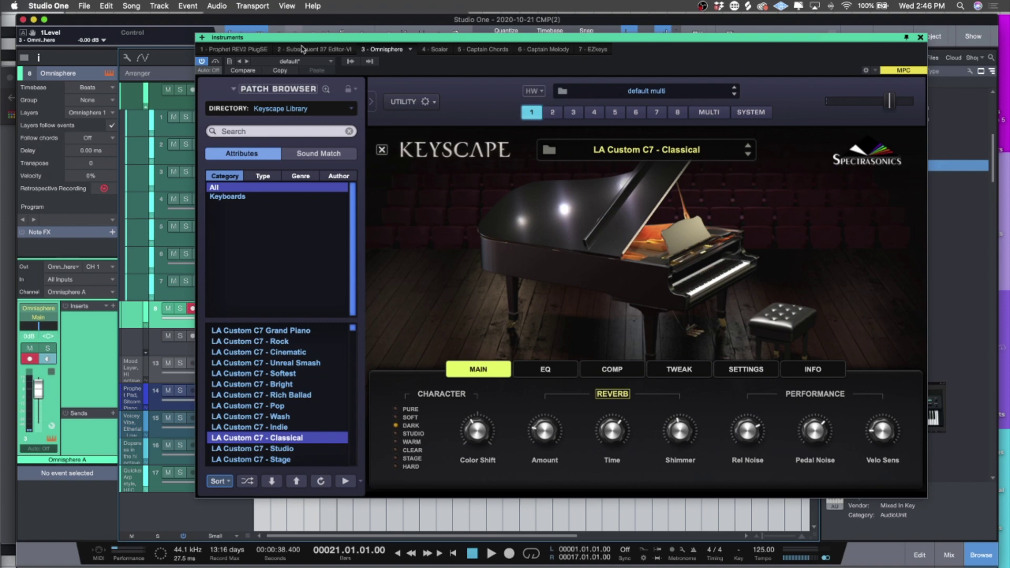
pyautogui.moveTo(303, 38); pyautogui.dragTo(723, 48)
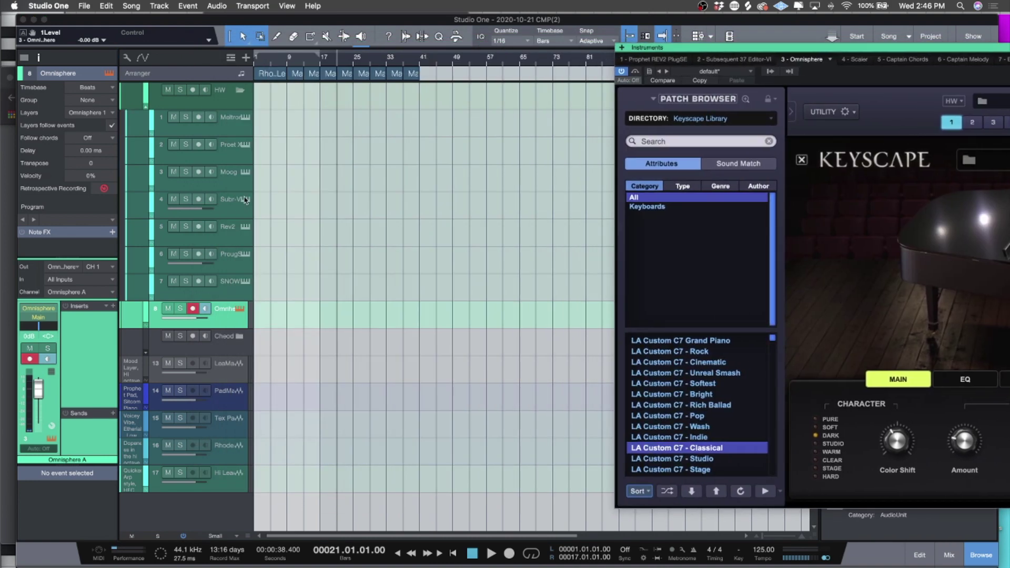
pyautogui.click(105, 189)
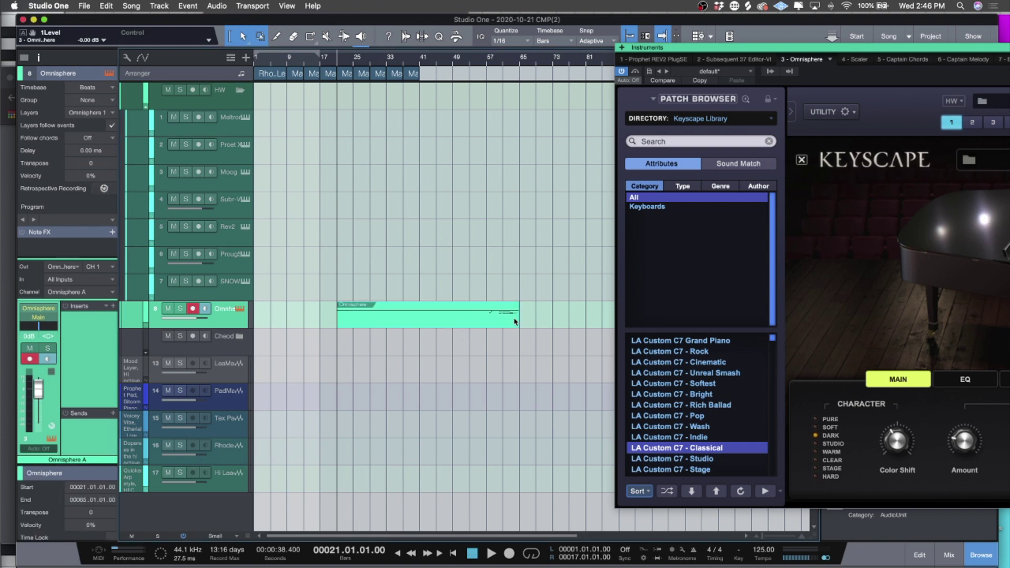
# Review the recovered notes around bars 57–64 in the note editor, select them all, then close it
pyautogui.doubleClick(499, 321)
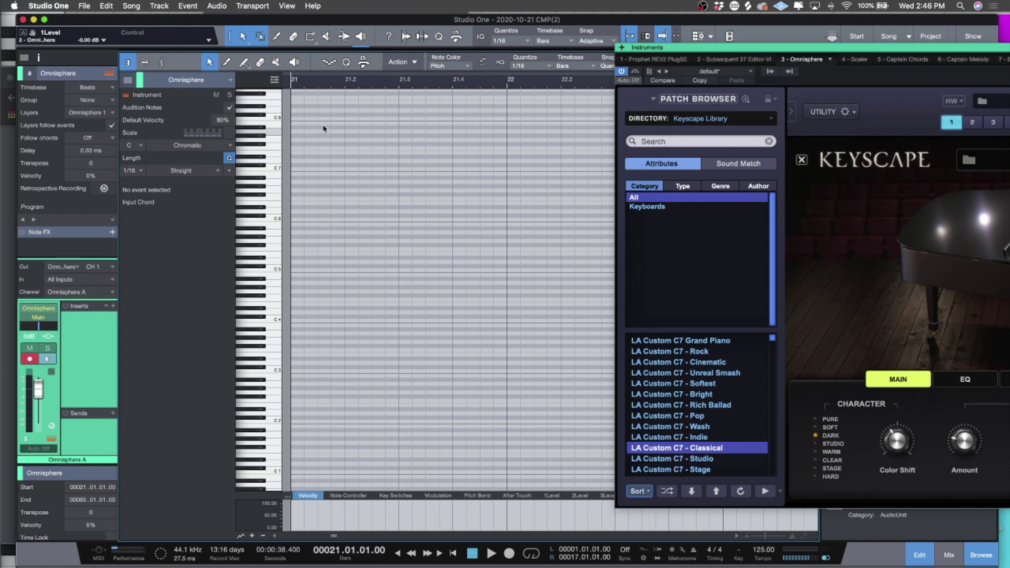
pyautogui.press('e')
pyautogui.press('e')
pyautogui.press('e')
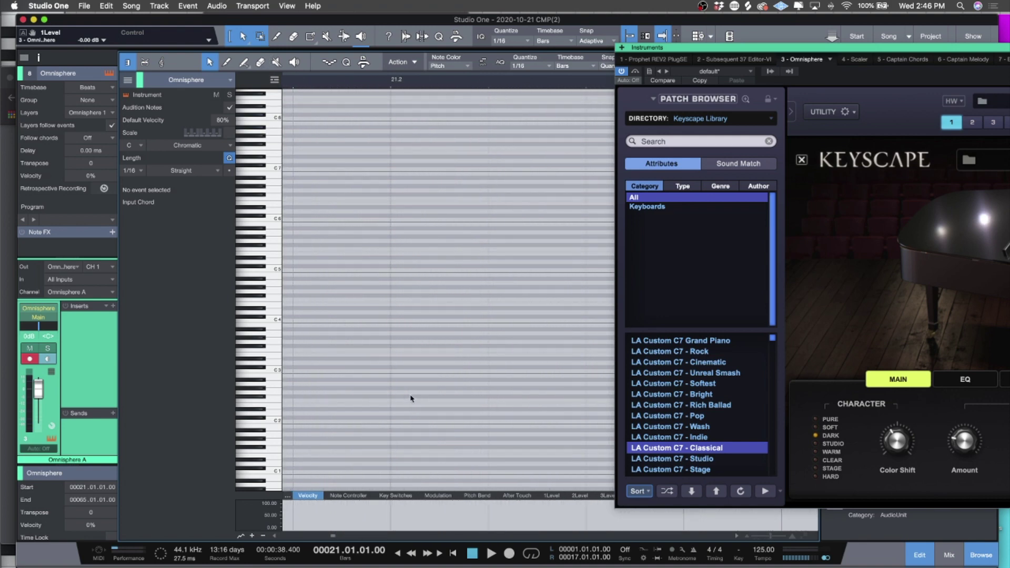
pyautogui.scroll(-5, 410, 399)
pyautogui.scroll(5, 412, 396)
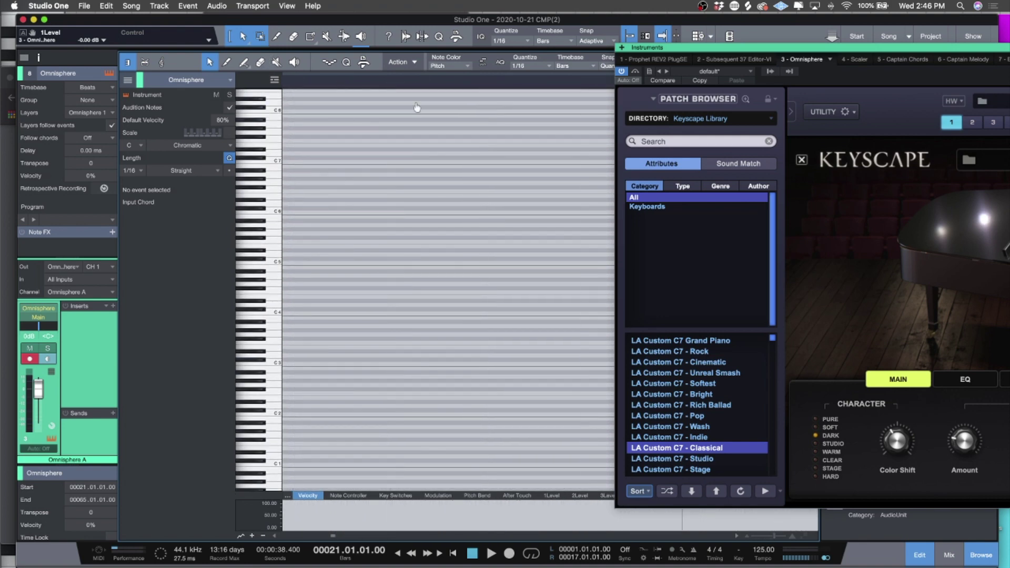
pyautogui.press('w')
pyautogui.press('w')
pyautogui.press('w')
pyautogui.scroll(1, 584, 357)
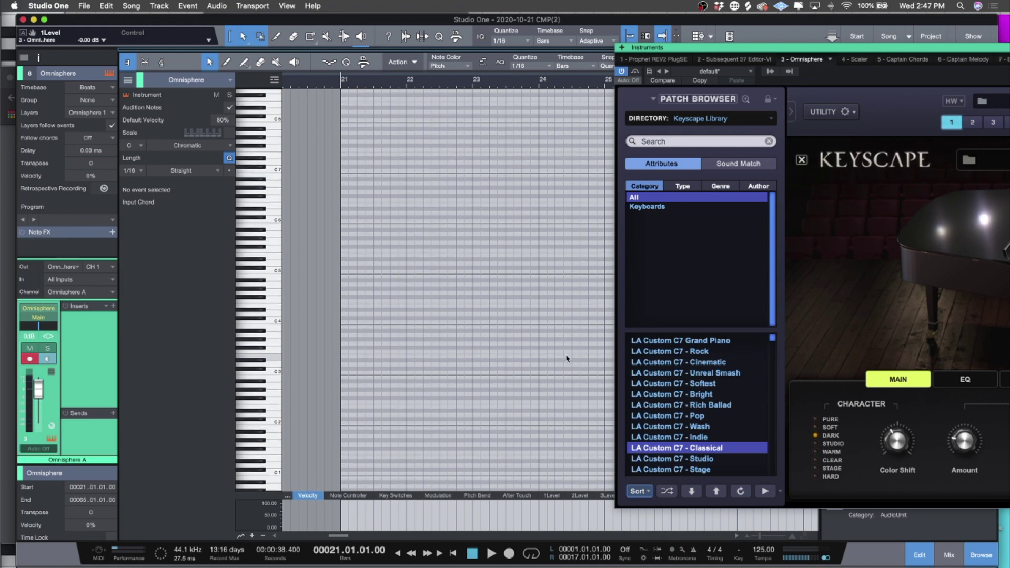
pyautogui.press('F5')
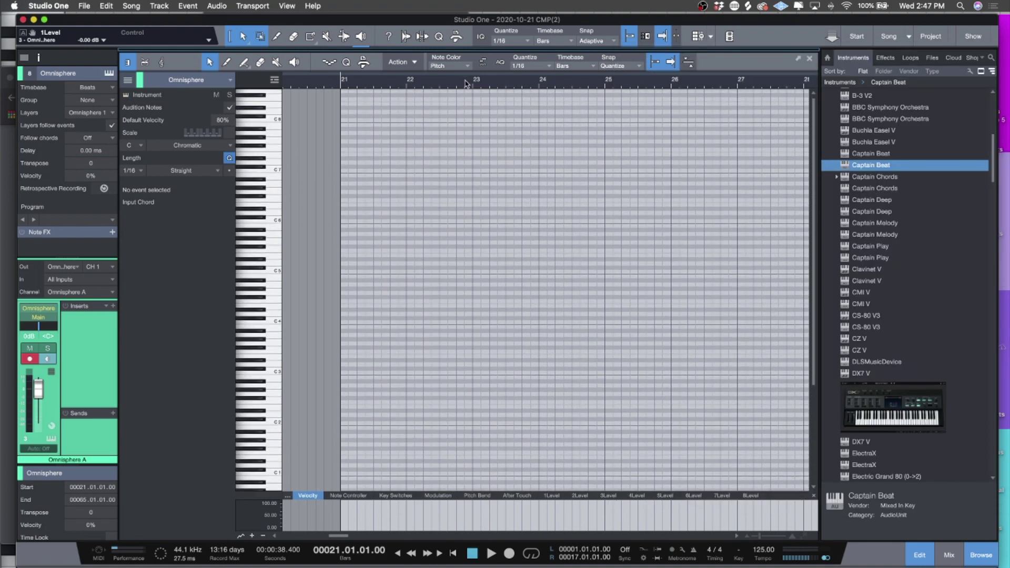
pyautogui.press('w')
pyautogui.press('w')
pyautogui.press('w')
pyautogui.press('w')
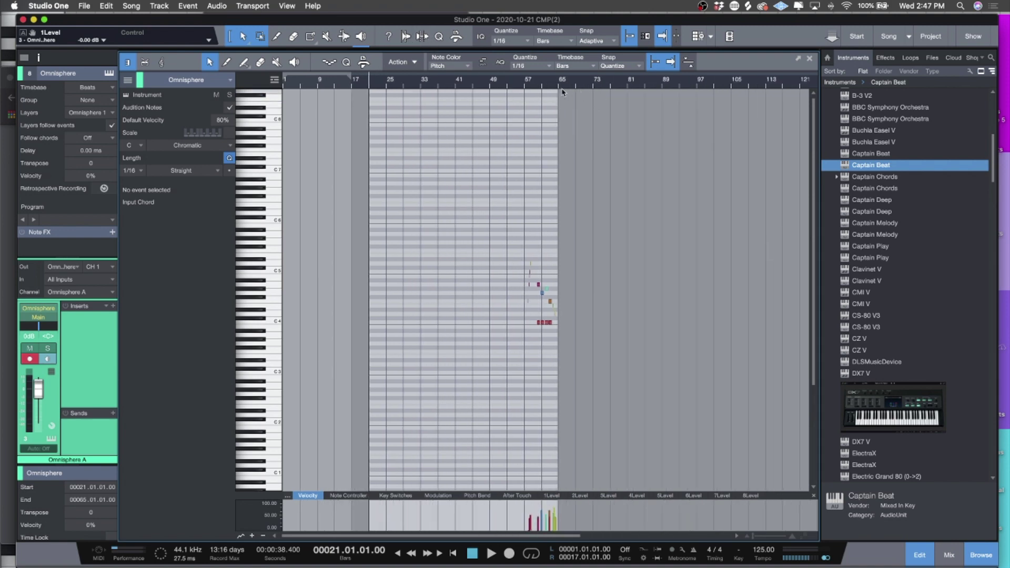
pyautogui.press('e')
pyautogui.press('e')
pyautogui.press('e')
pyautogui.press('e')
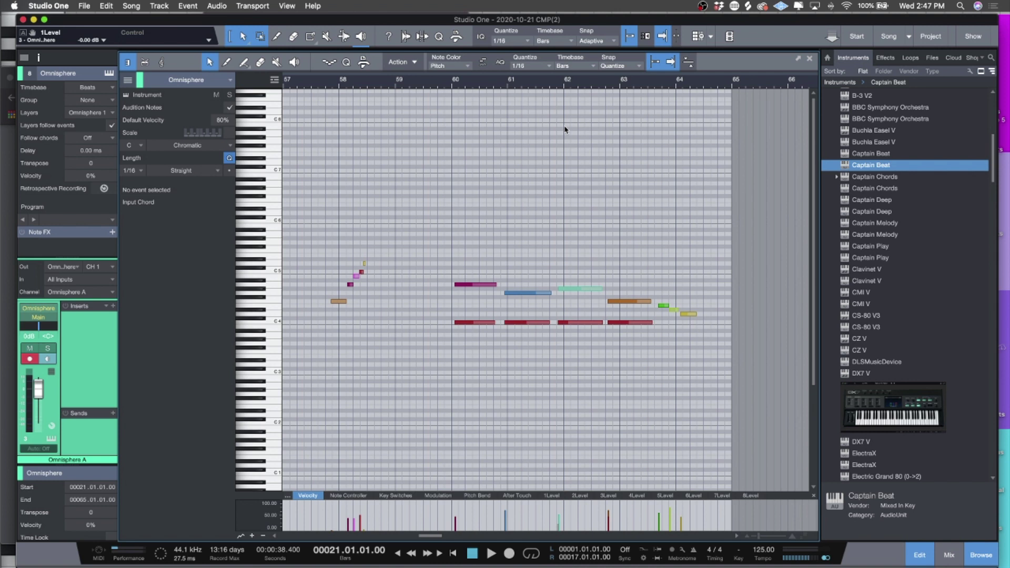
pyautogui.hscroll(1, 547, 194)
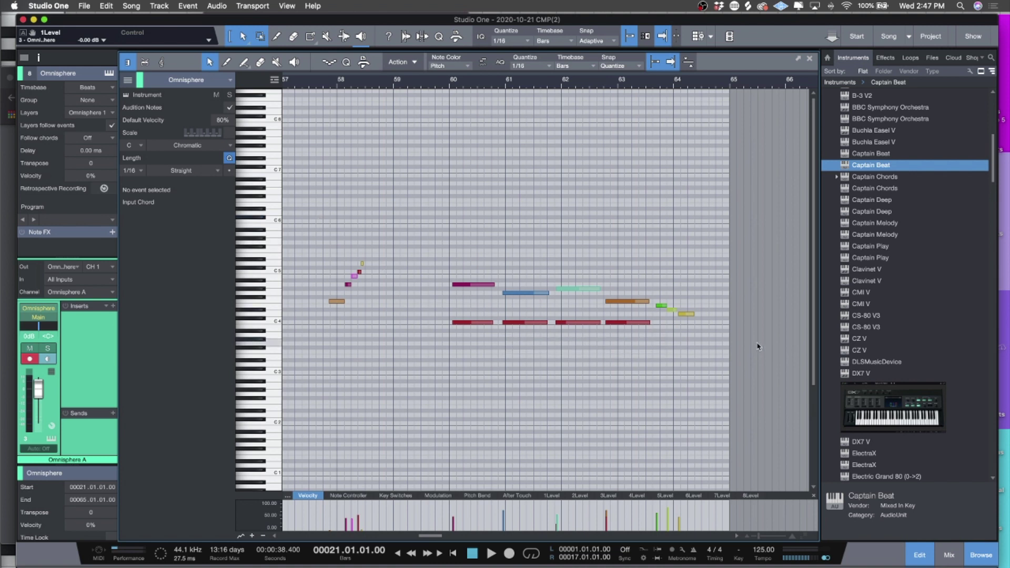
pyautogui.moveTo(556, 309); pyautogui.dragTo(338, 246)
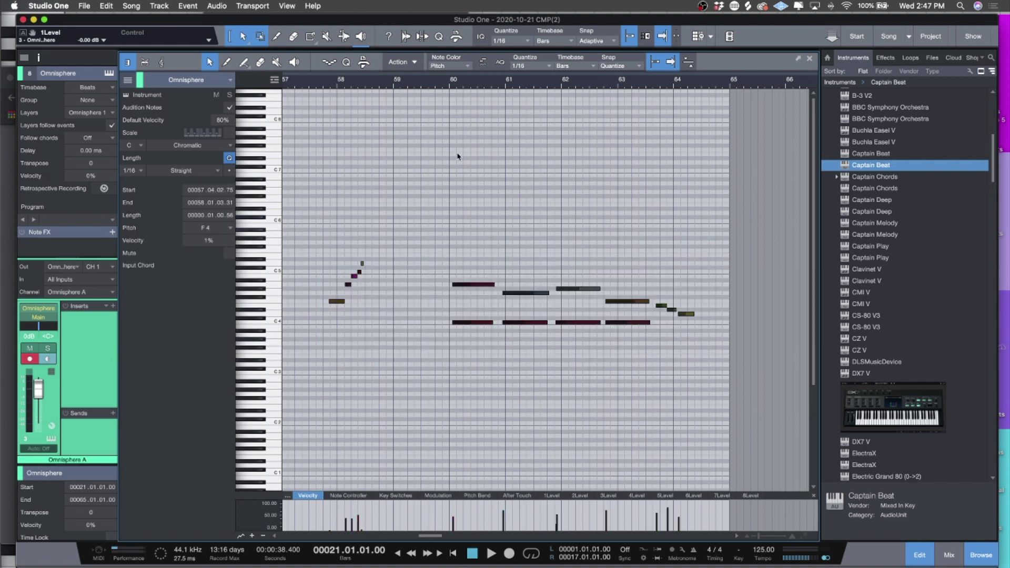
pyautogui.click(810, 60)
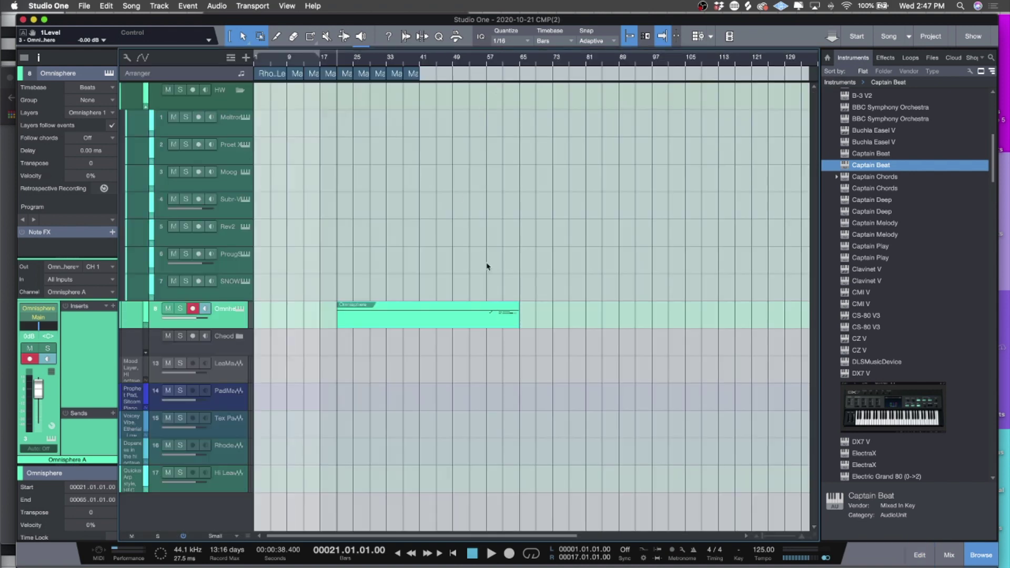
# Delete the Omnisphere event, undo to restore an empty bars 1–17 event, and open it
pyautogui.press('Delete')
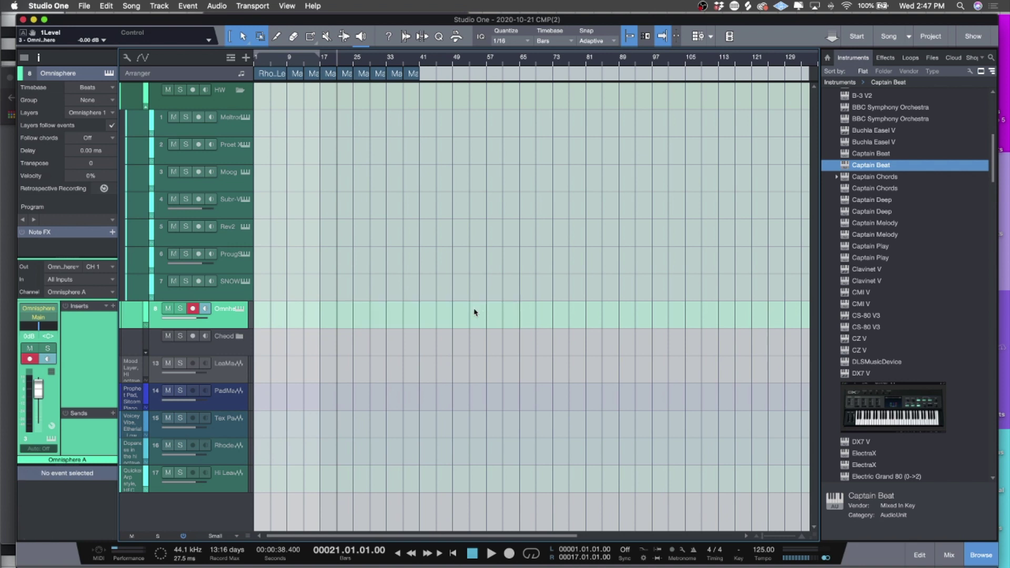
pyautogui.press('super+z')
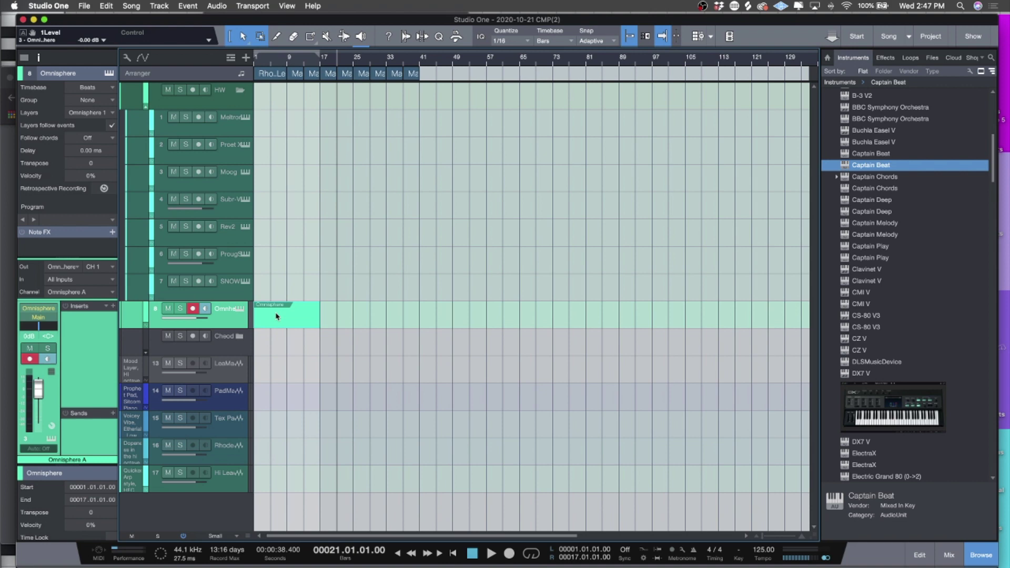
pyautogui.doubleClick(276, 316)
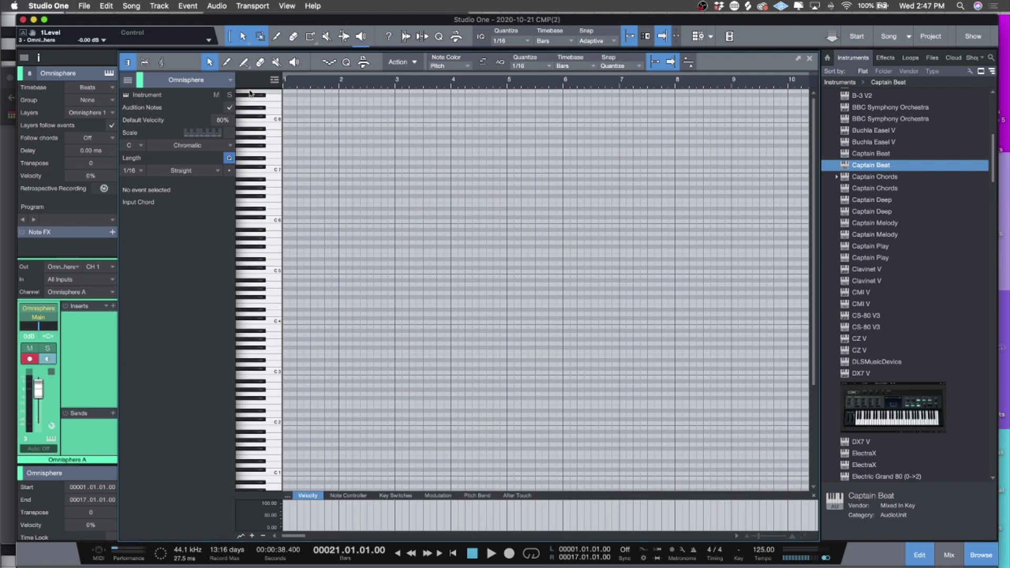
# Show the Arranger and Chords lanes in the editor and resize it to reveal the arrange view
pyautogui.click(275, 82)
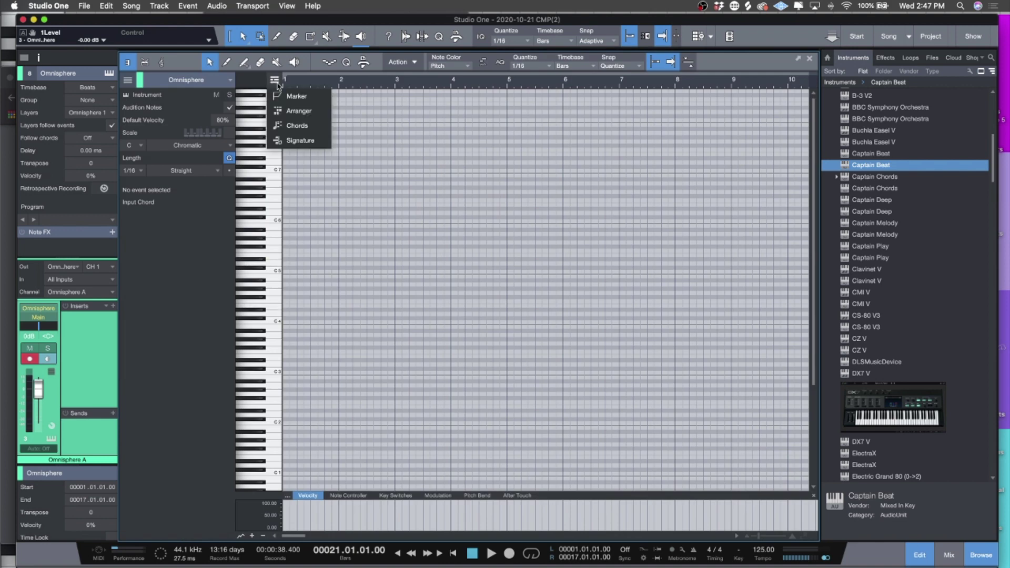
pyautogui.click(298, 111)
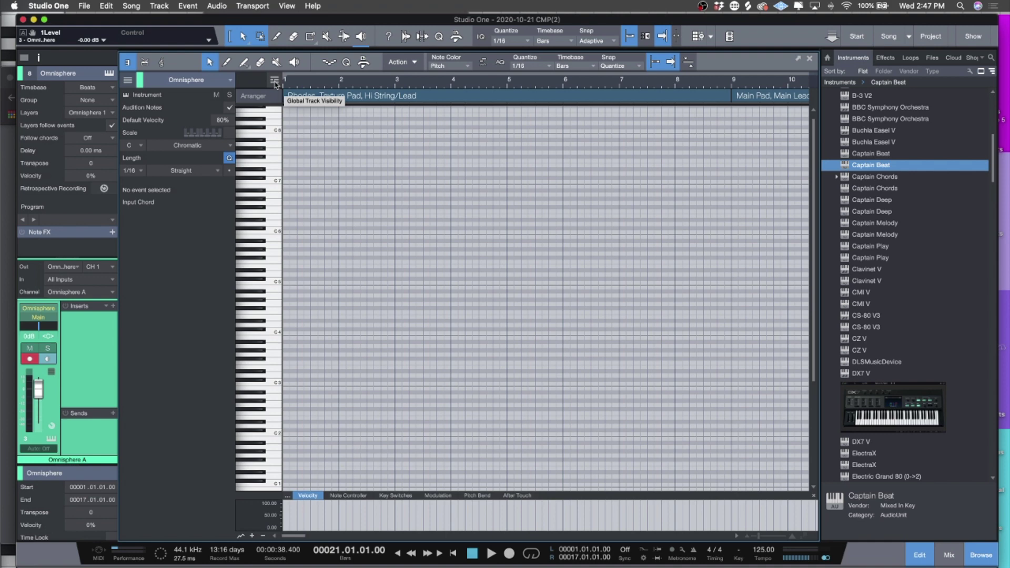
pyautogui.click(274, 82)
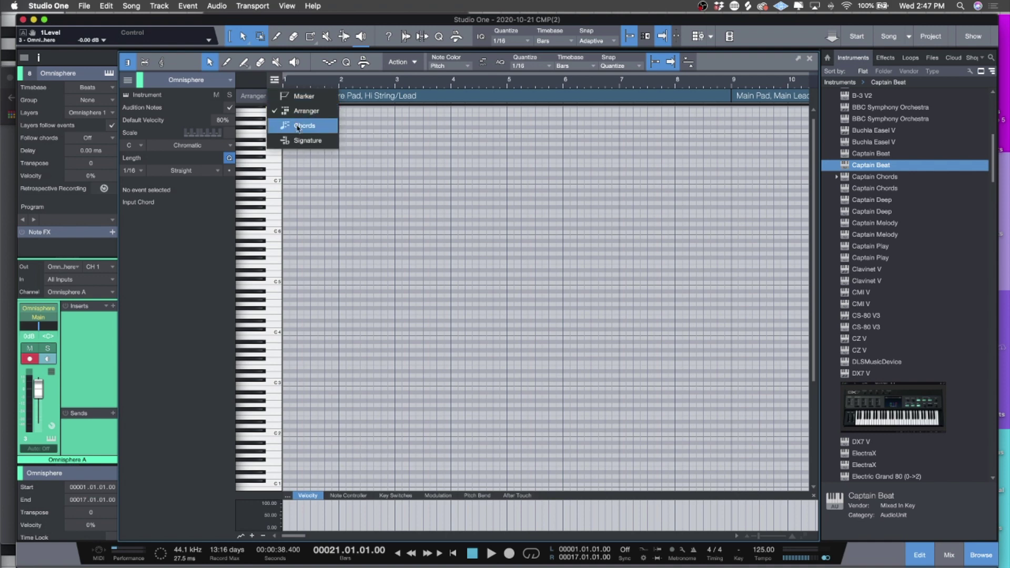
pyautogui.click(297, 127)
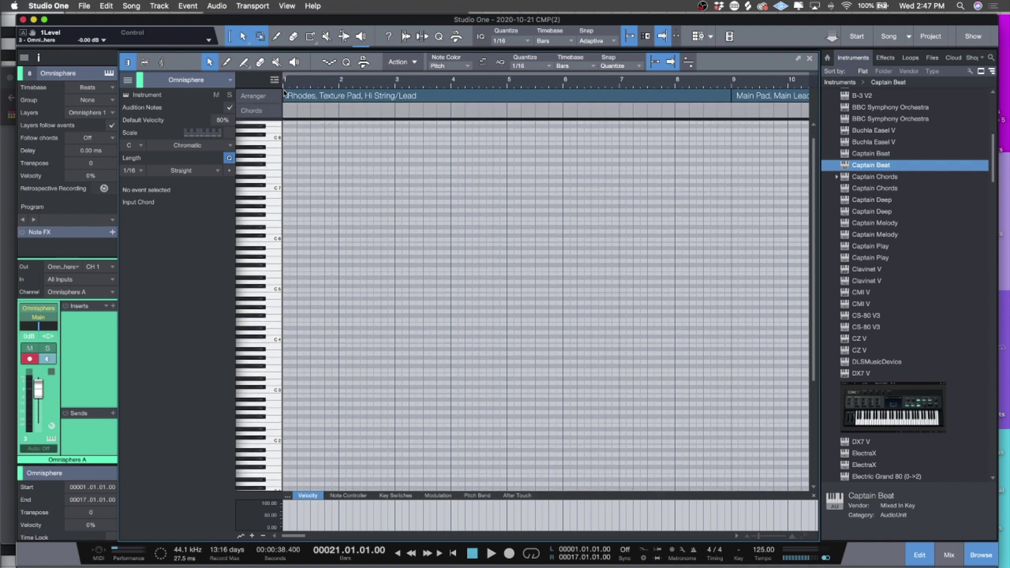
pyautogui.moveTo(301, 51); pyautogui.dragTo(314, 186)
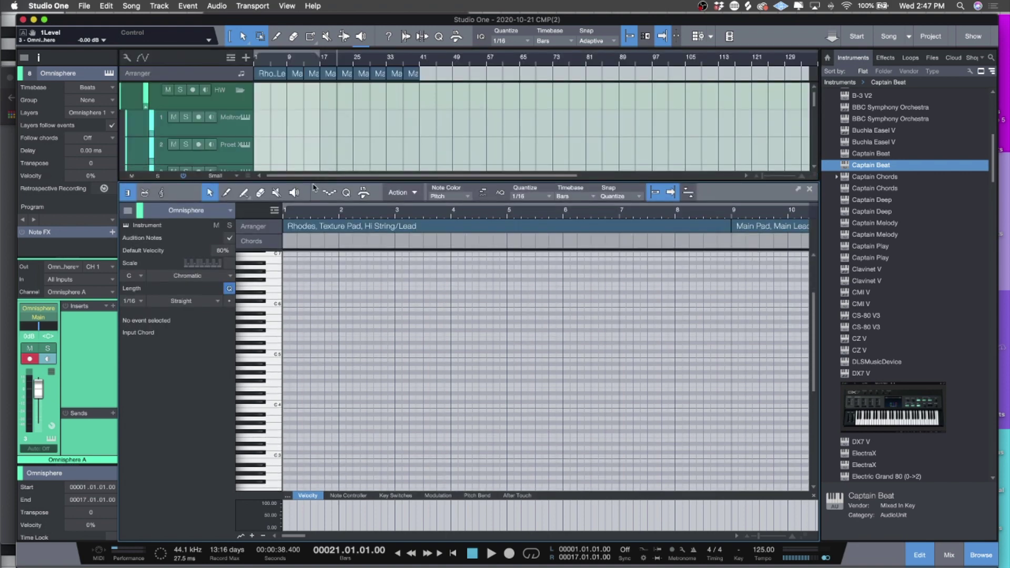
# Add a Chords lane to the arrange view with a four-bar C chord, duplicated once
pyautogui.click(230, 58)
pyautogui.click(258, 119)
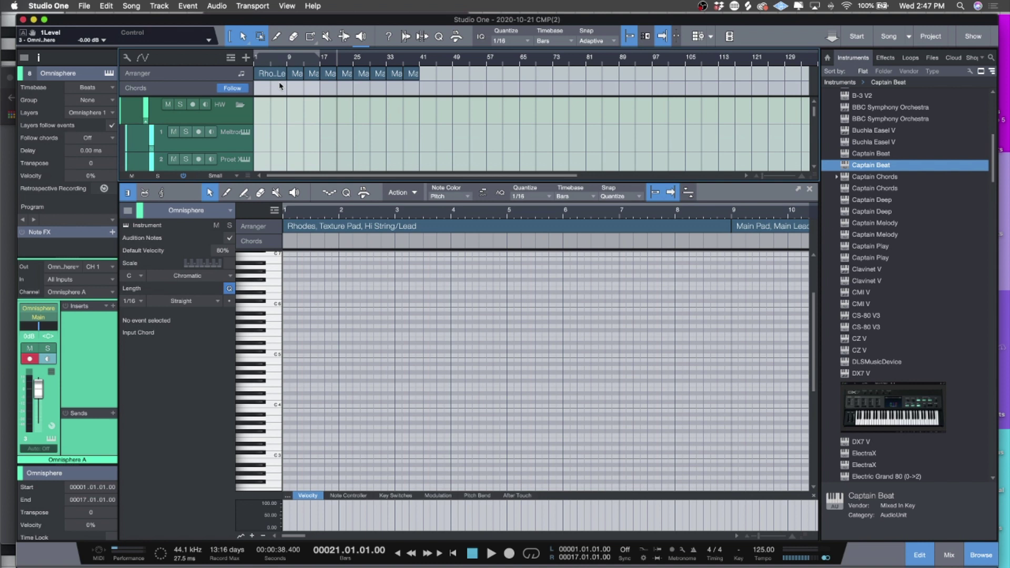
pyautogui.doubleClick(273, 91)
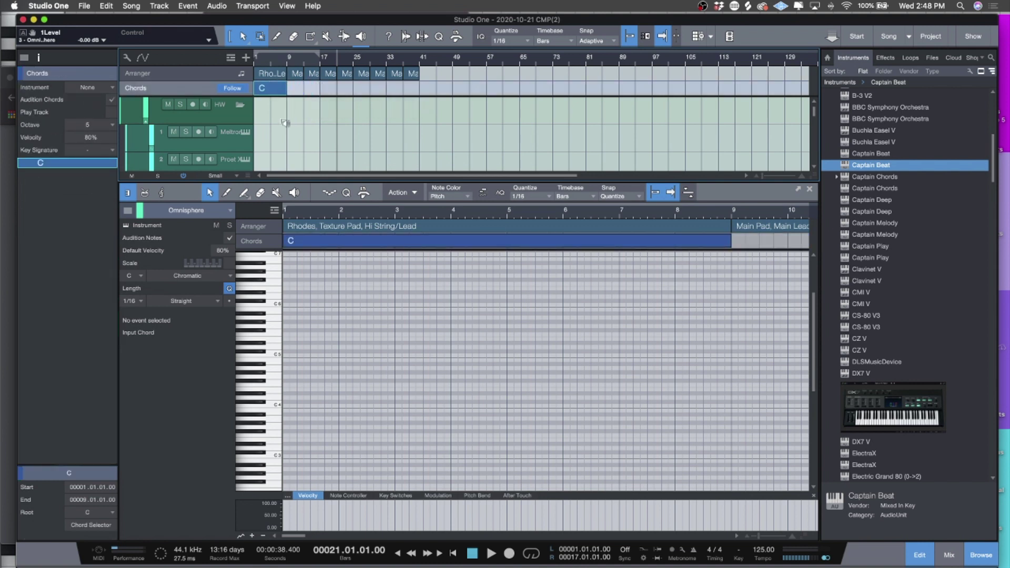
pyautogui.moveTo(288, 90); pyautogui.dragTo(271, 91)
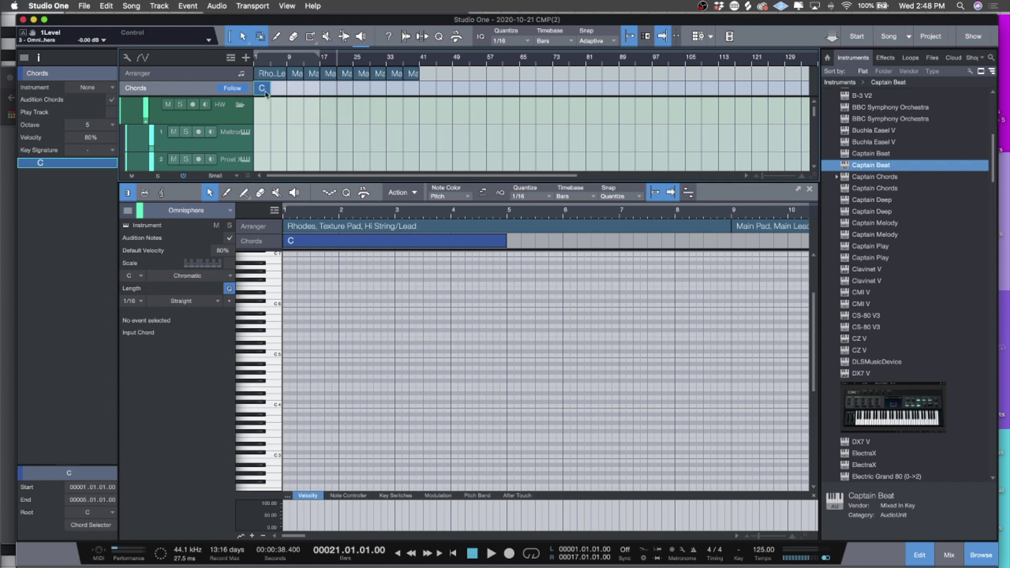
pyautogui.press('d')
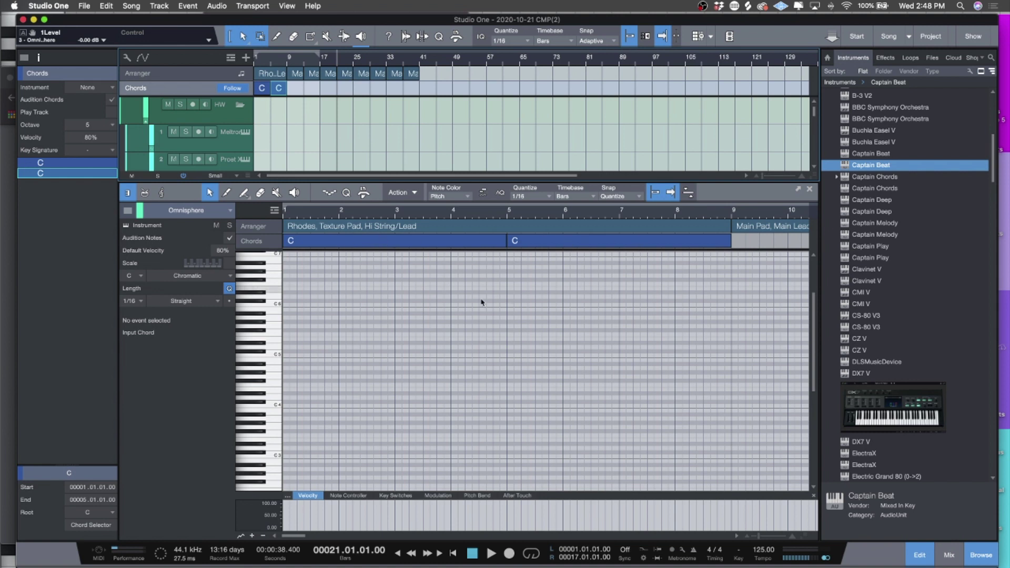
# Select both C chord events and delete them, leaving the Chords track empty
pyautogui.click(127, 209)
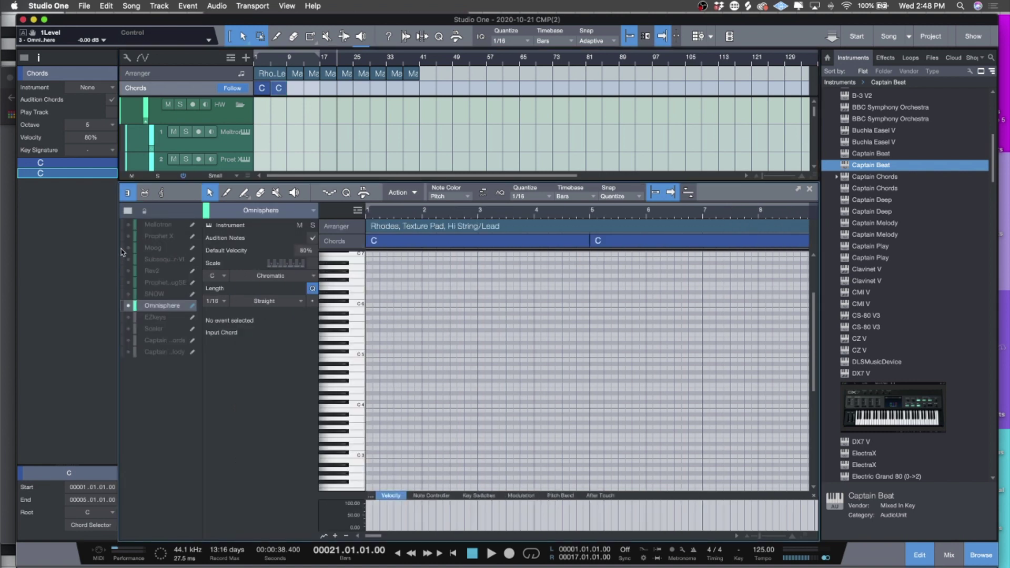
pyautogui.click(127, 212)
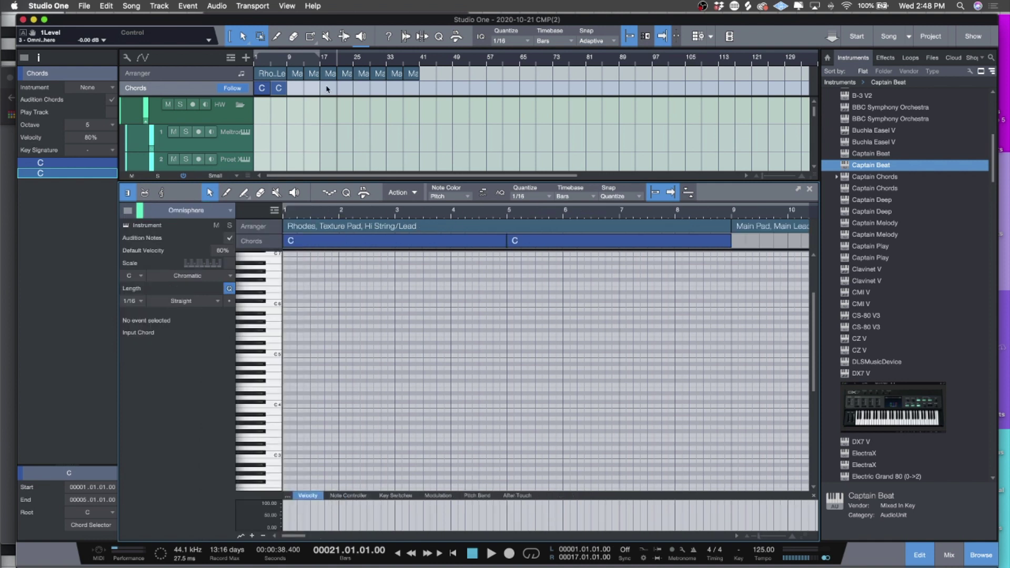
pyautogui.click(261, 88)
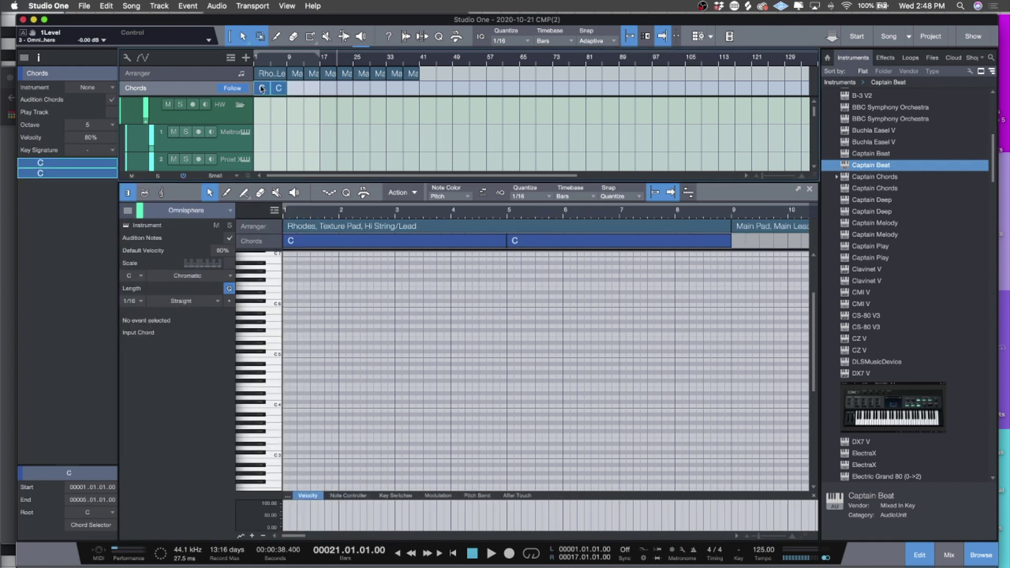
pyautogui.press('Delete')
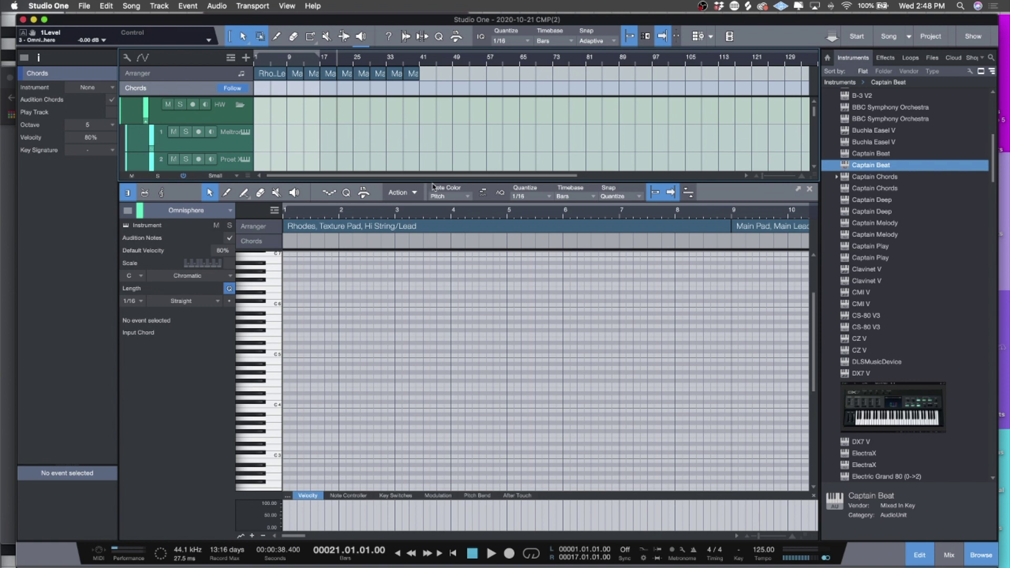
# Enlarge the arrange view, scroll to track 8, and delete its empty Omnisphere event
pyautogui.moveTo(446, 204); pyautogui.dragTo(450, 231)
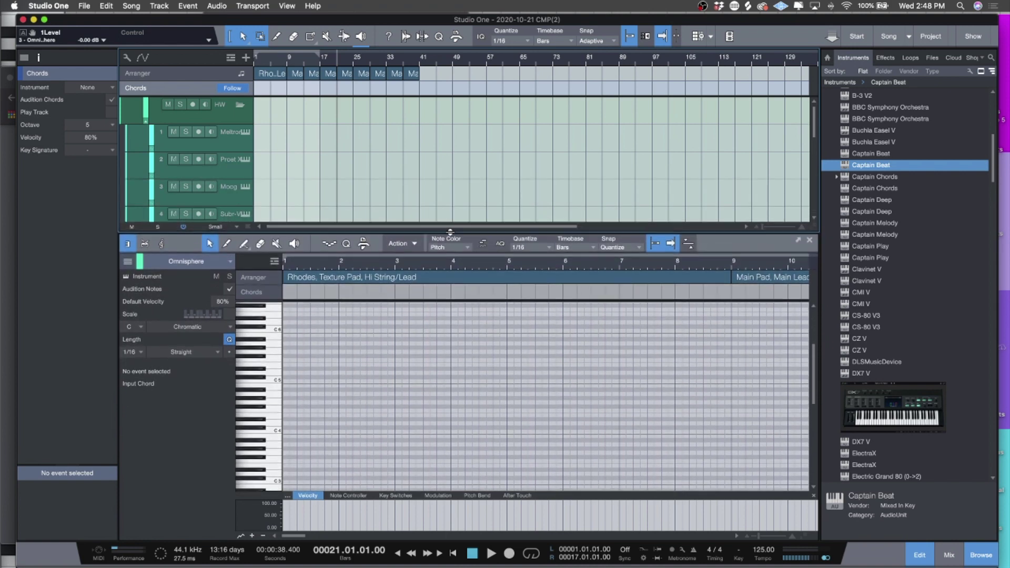
pyautogui.moveTo(450, 232); pyautogui.dragTo(451, 252)
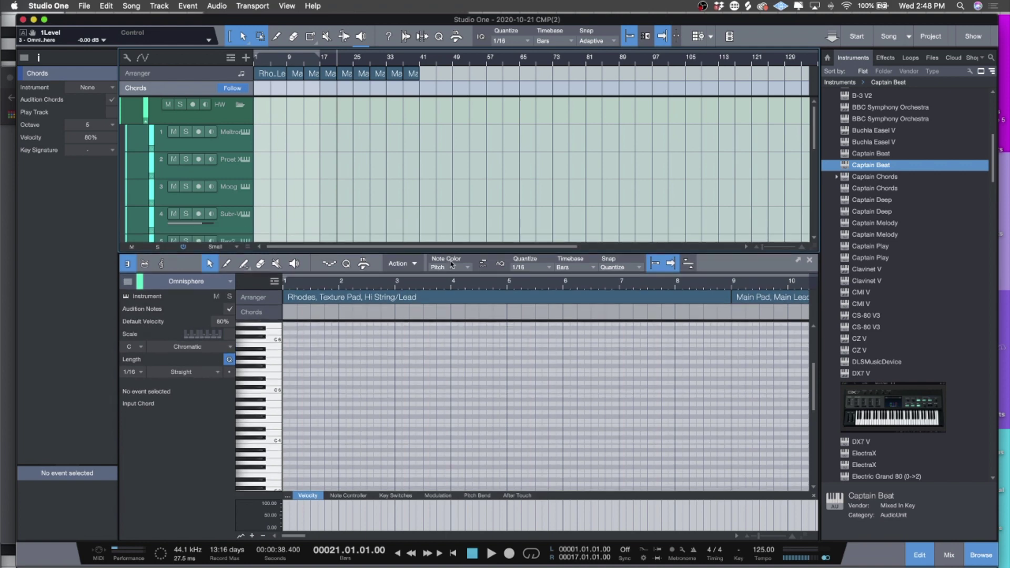
pyautogui.scroll(-1, 334, 134)
pyautogui.scroll(-5, 334, 134)
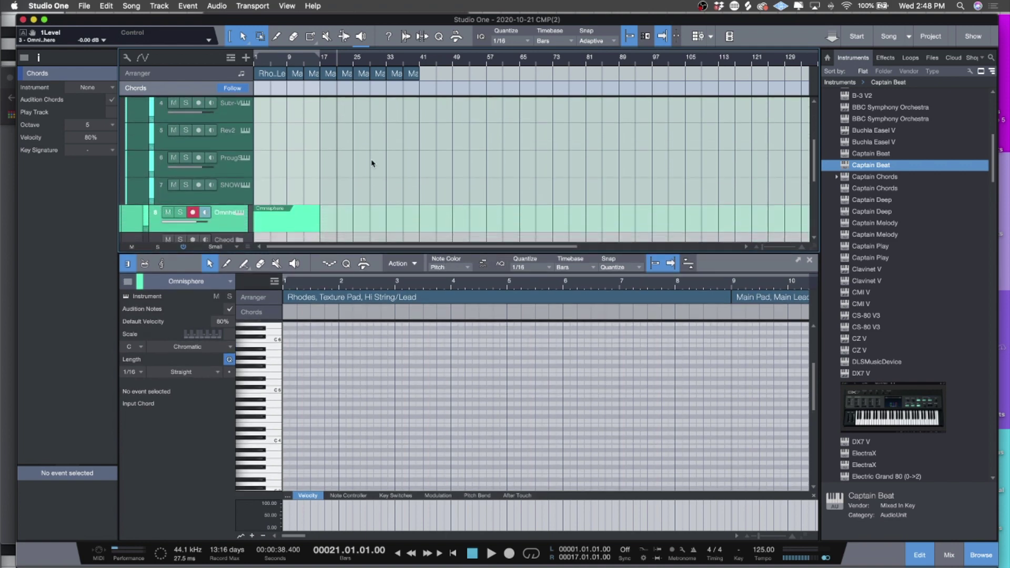
pyautogui.click(289, 194)
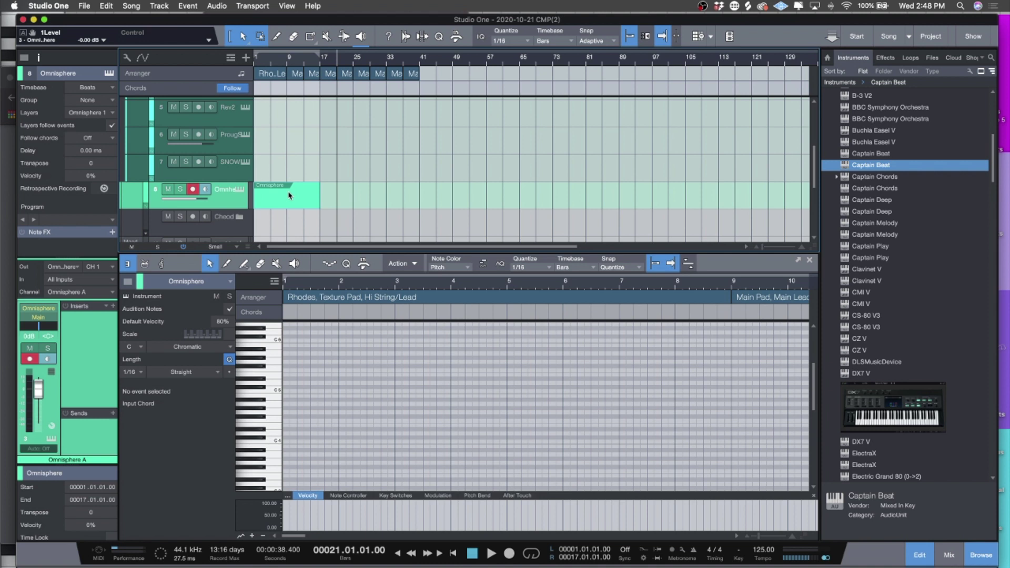
pyautogui.press('Delete')
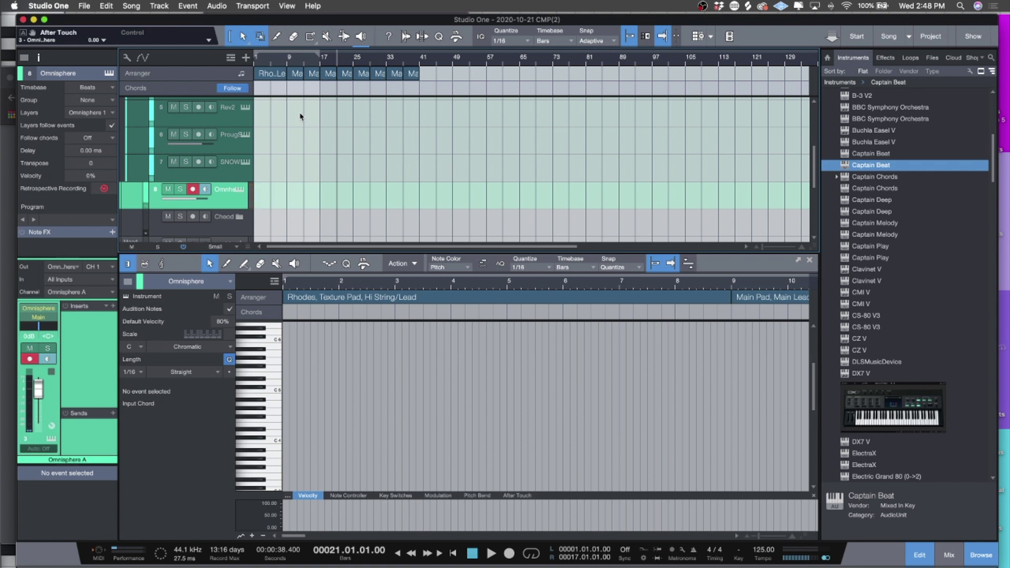
# Select the Prophet REV2 track 6 and open the ATOM controller's External Devices panel
pyautogui.click(237, 150)
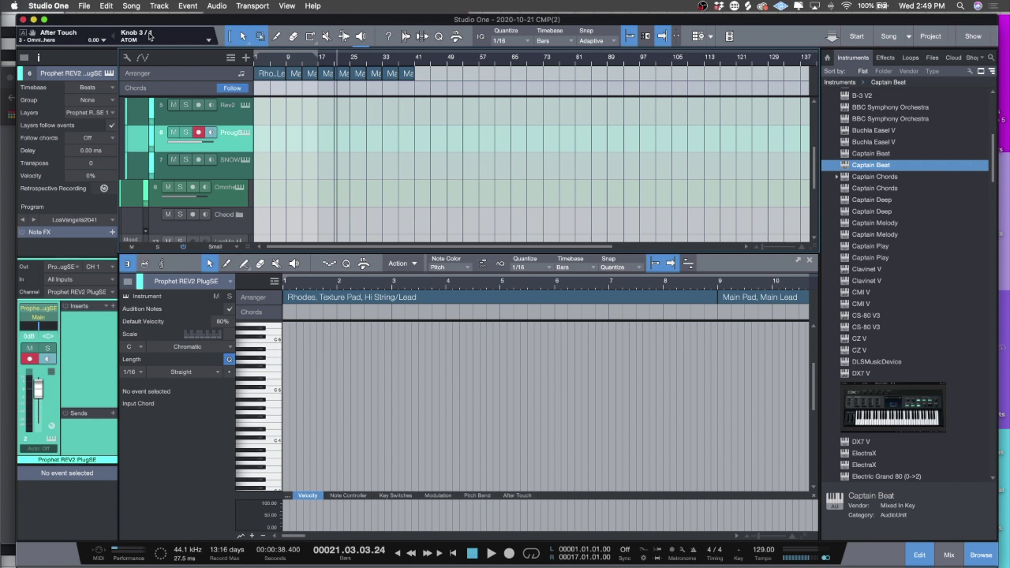
pyautogui.click(129, 41)
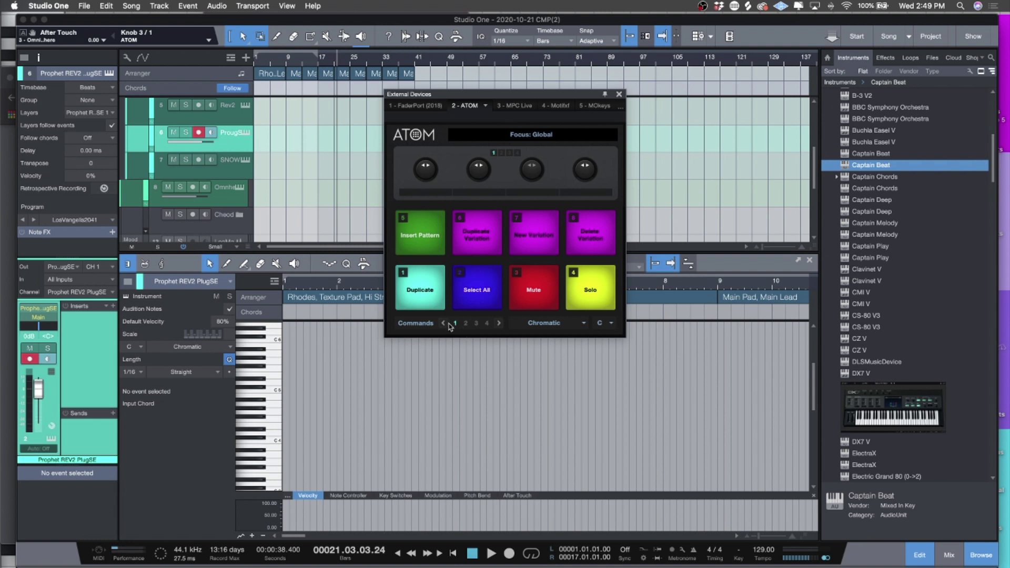
# Step through ATOM command pages 2 and 3, then return to page 2
pyautogui.click(499, 323)
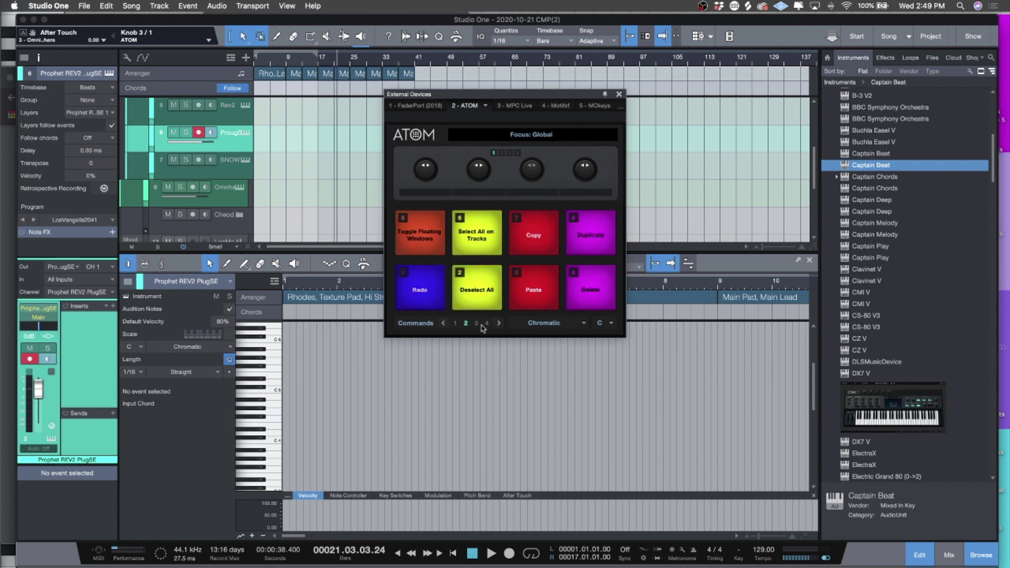
pyautogui.click(497, 324)
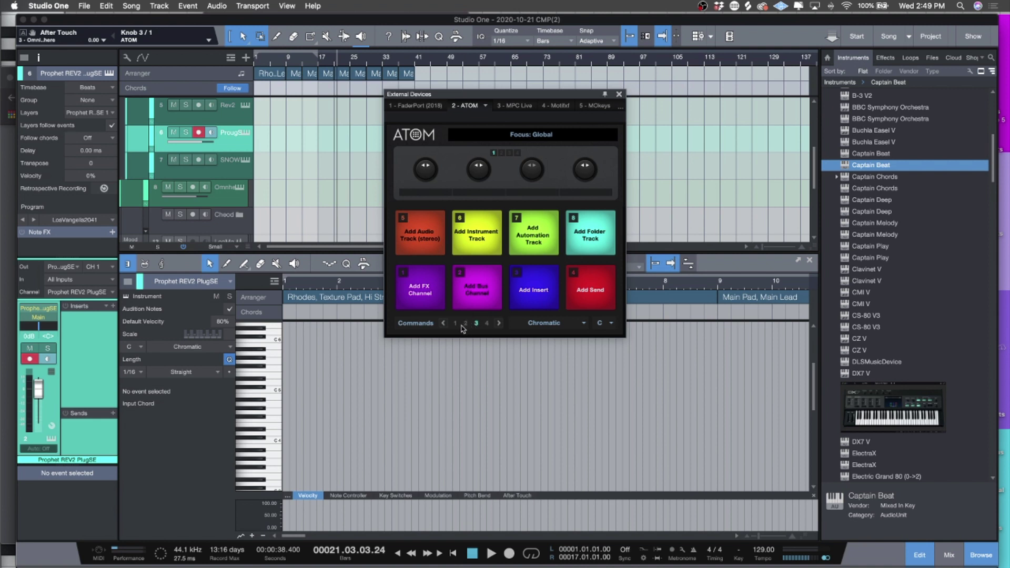
pyautogui.click(445, 324)
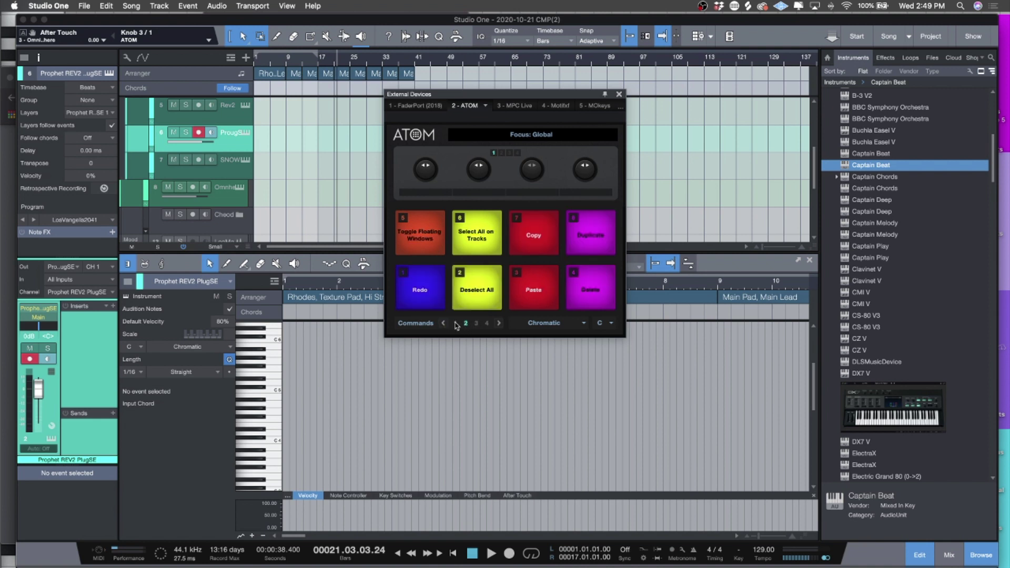
# Choose Assign Command for the Copy pad and scroll through the Select Command list
pyautogui.rightClick(530, 244)
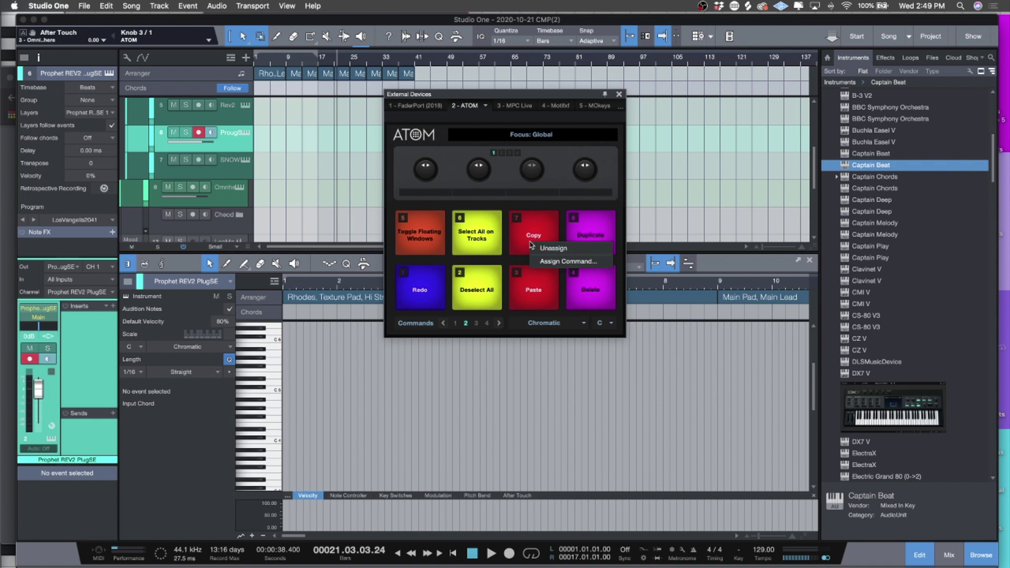
pyautogui.click(563, 262)
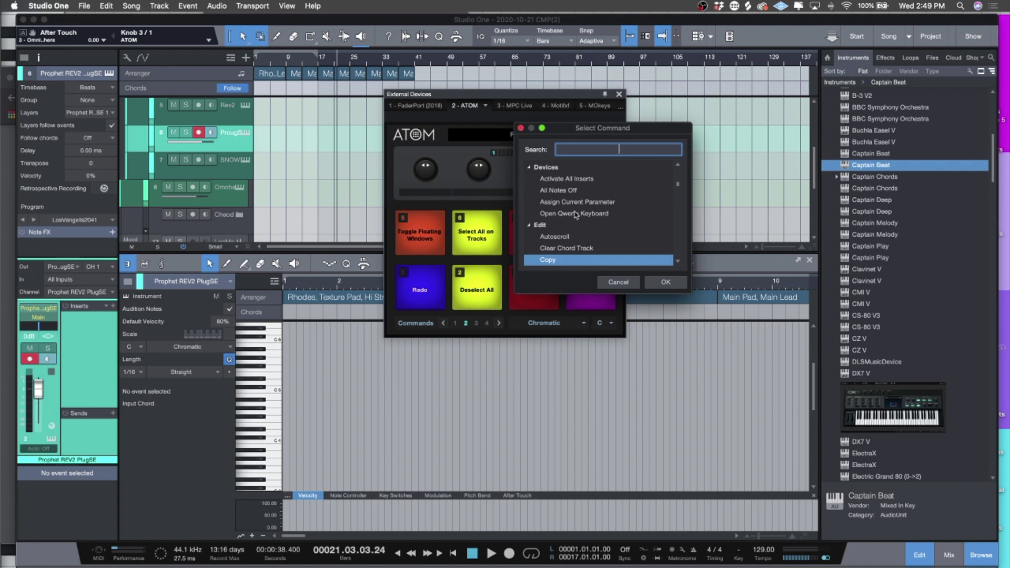
pyautogui.scroll(-5, 584, 221)
pyautogui.scroll(-8, 585, 220)
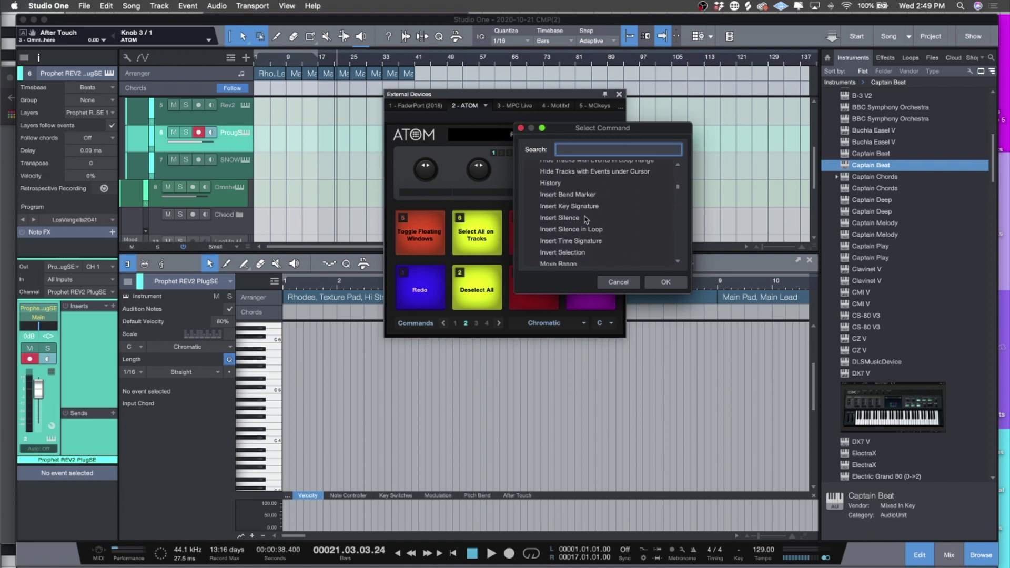
pyautogui.scroll(-6, 586, 219)
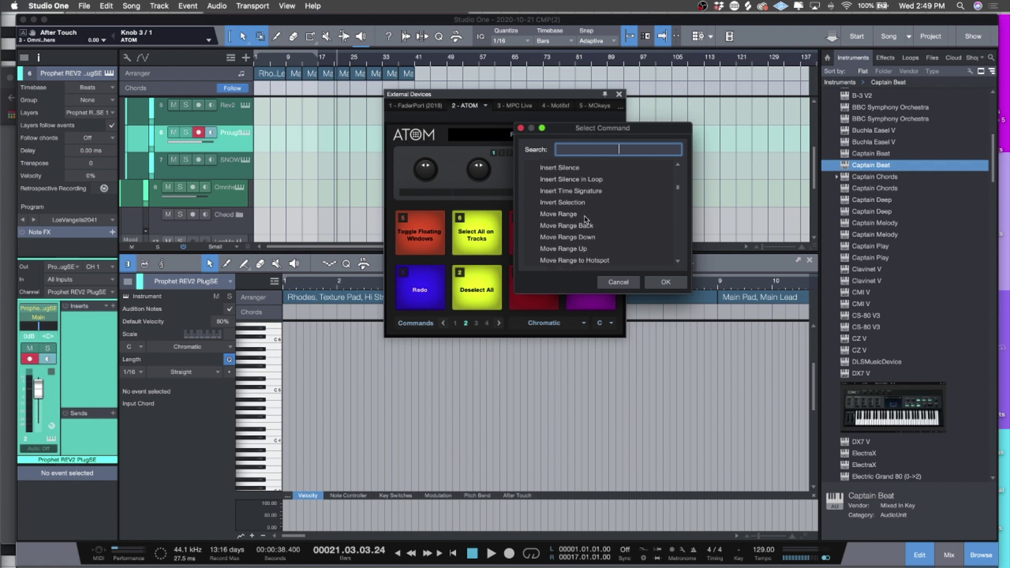
pyautogui.scroll(-5, 586, 220)
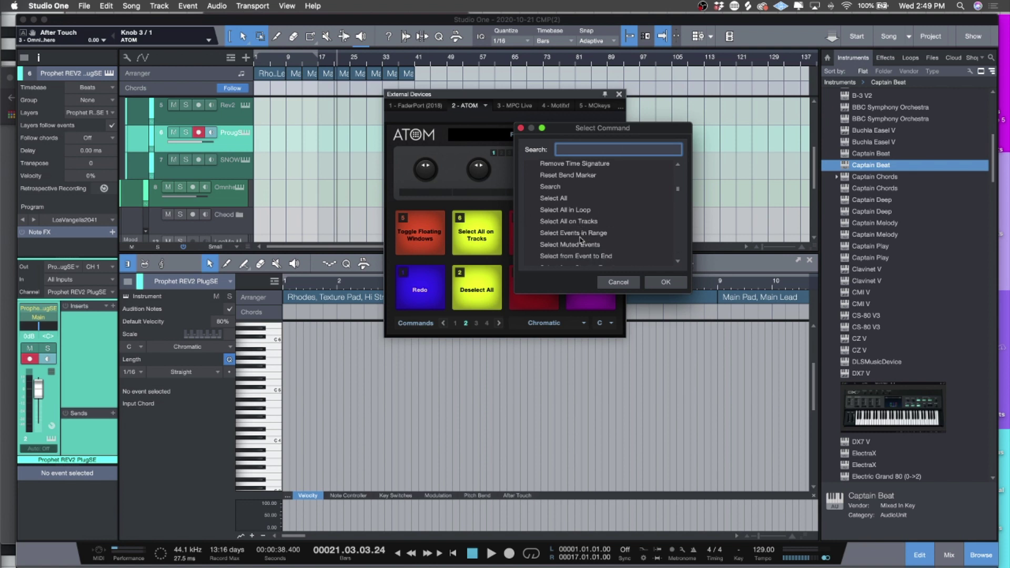
pyautogui.scroll(-2, 581, 241)
pyautogui.scroll(-8, 581, 241)
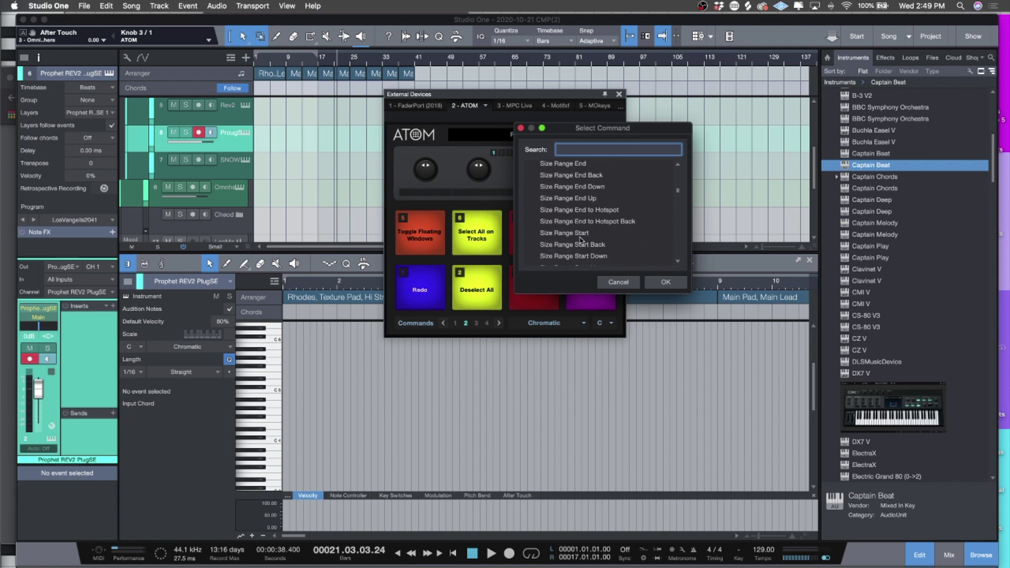
pyautogui.scroll(-5, 581, 241)
pyautogui.scroll(6, 581, 241)
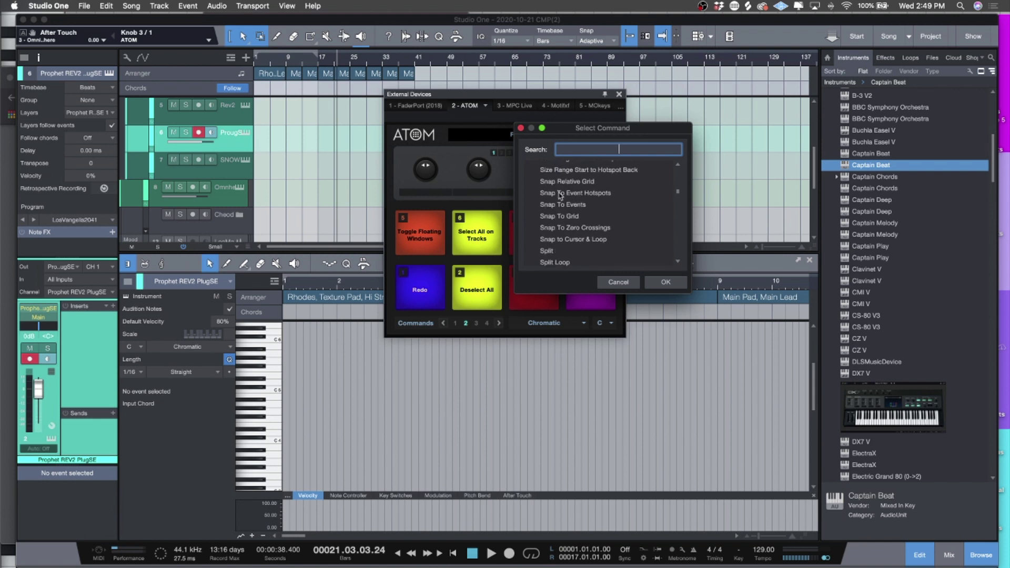
pyautogui.scroll(1, 563, 197)
pyautogui.scroll(-12, 583, 193)
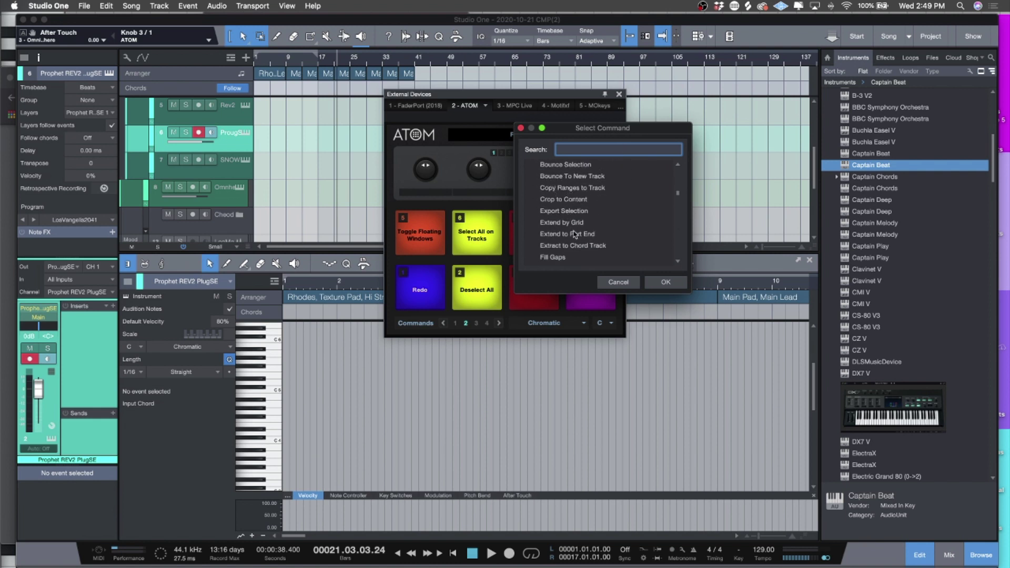
pyautogui.scroll(-2, 563, 215)
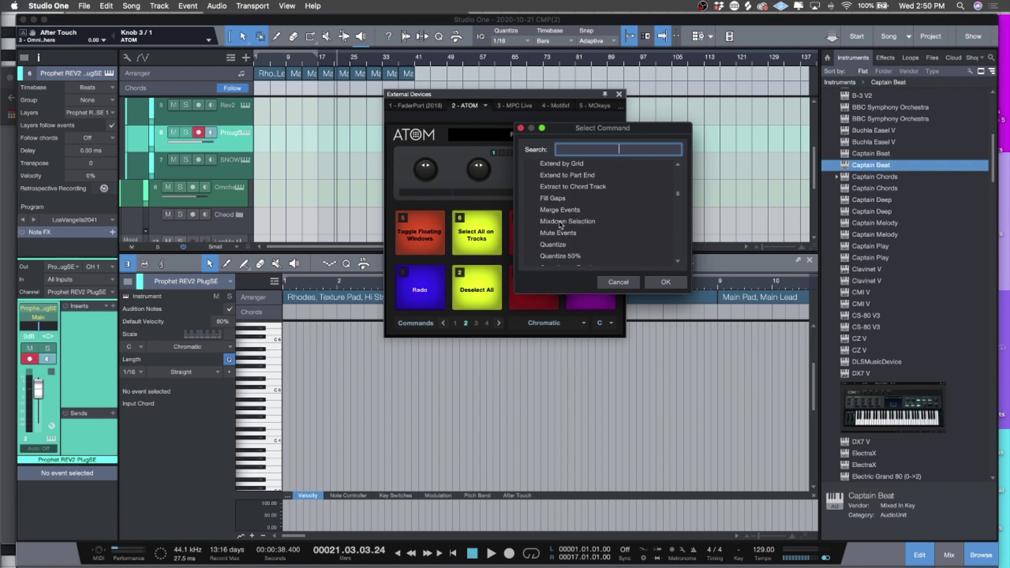
pyautogui.scroll(-8, 565, 245)
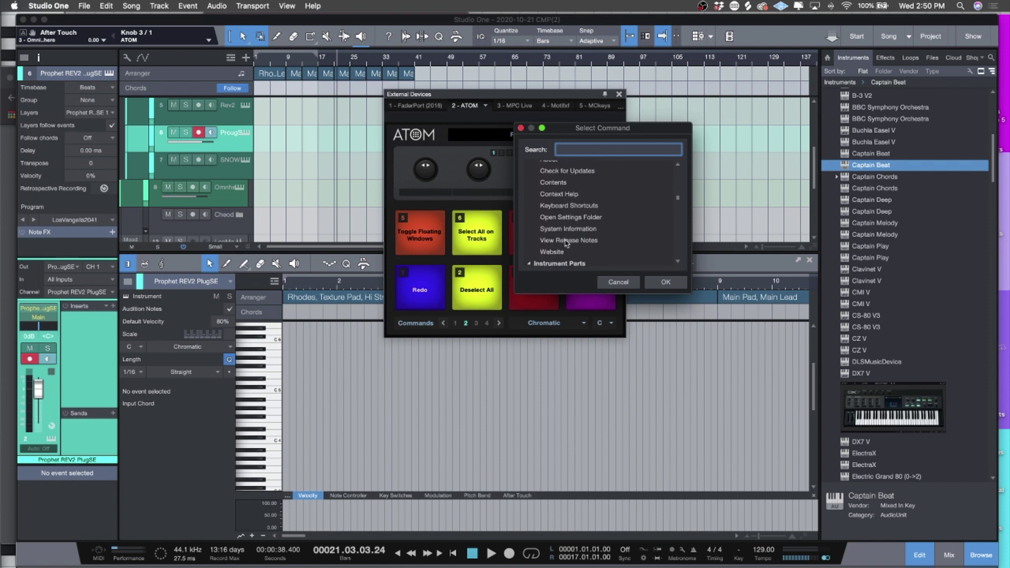
pyautogui.scroll(3, 566, 243)
pyautogui.scroll(-10, 567, 242)
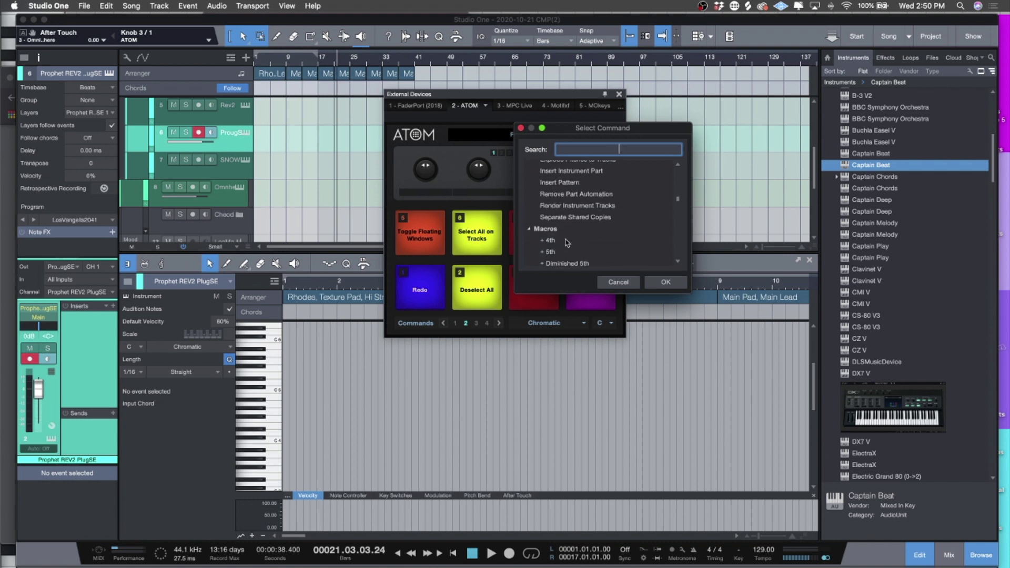
pyautogui.scroll(5, 566, 243)
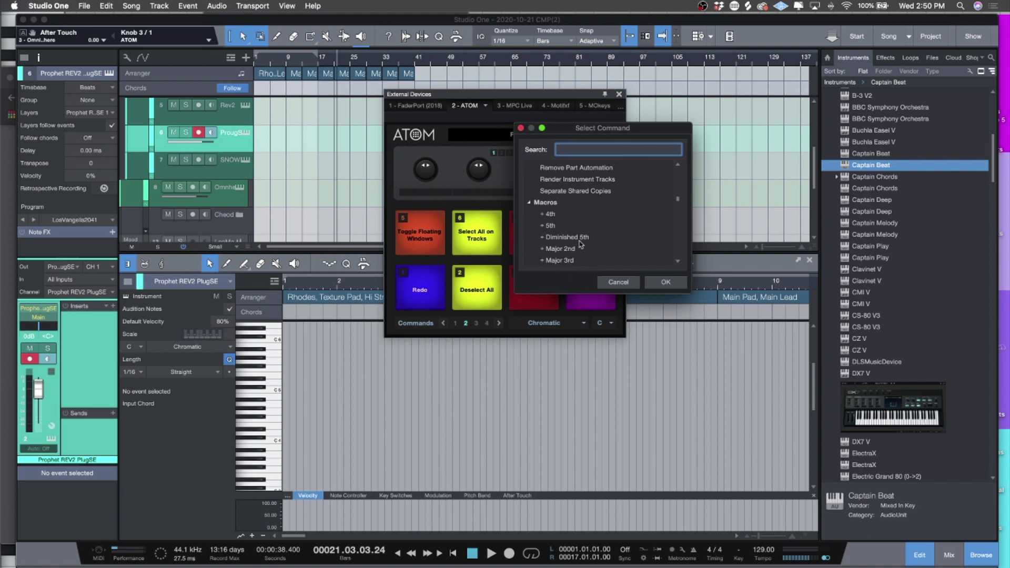
pyautogui.scroll(-3, 550, 237)
pyautogui.scroll(-6, 529, 227)
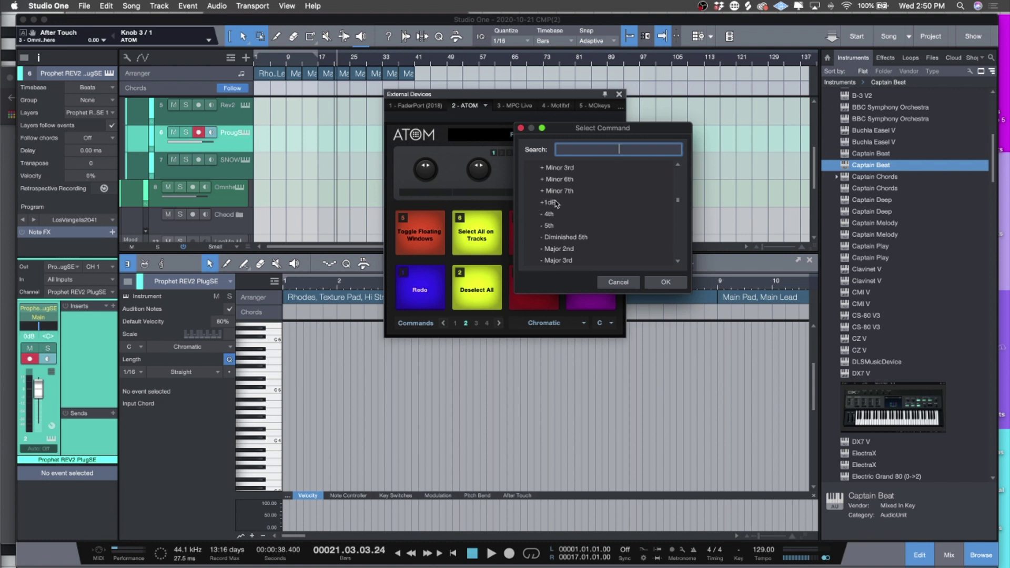
pyautogui.scroll(-1, 571, 227)
pyautogui.scroll(4, 571, 227)
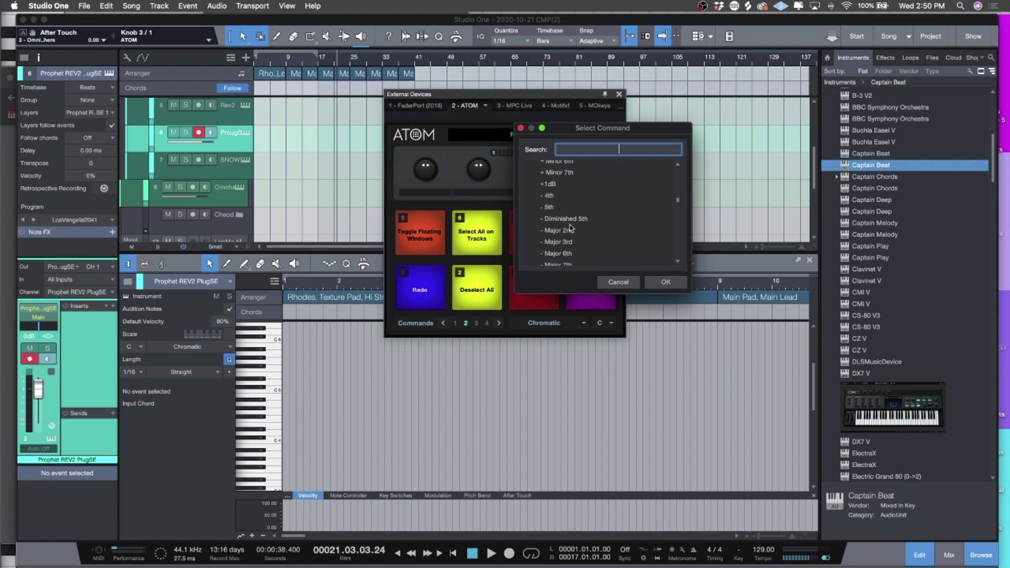
pyautogui.scroll(2, 571, 227)
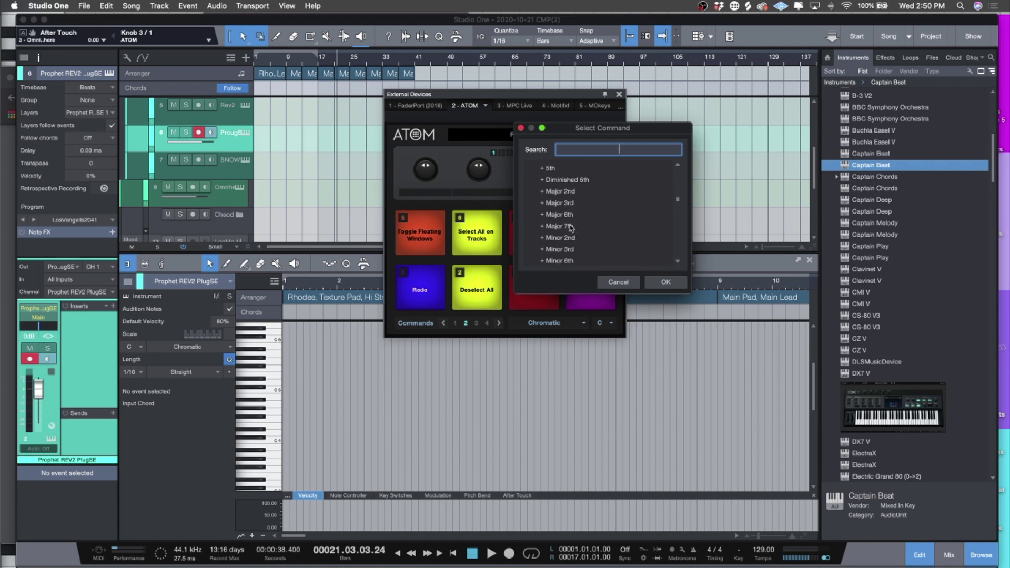
pyautogui.scroll(6, 572, 227)
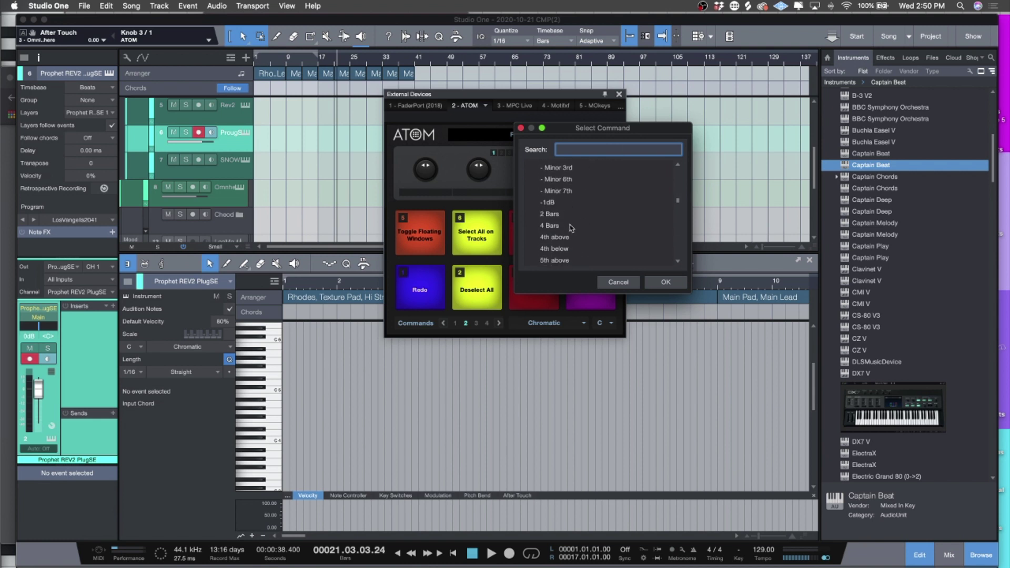
pyautogui.scroll(-6, 571, 228)
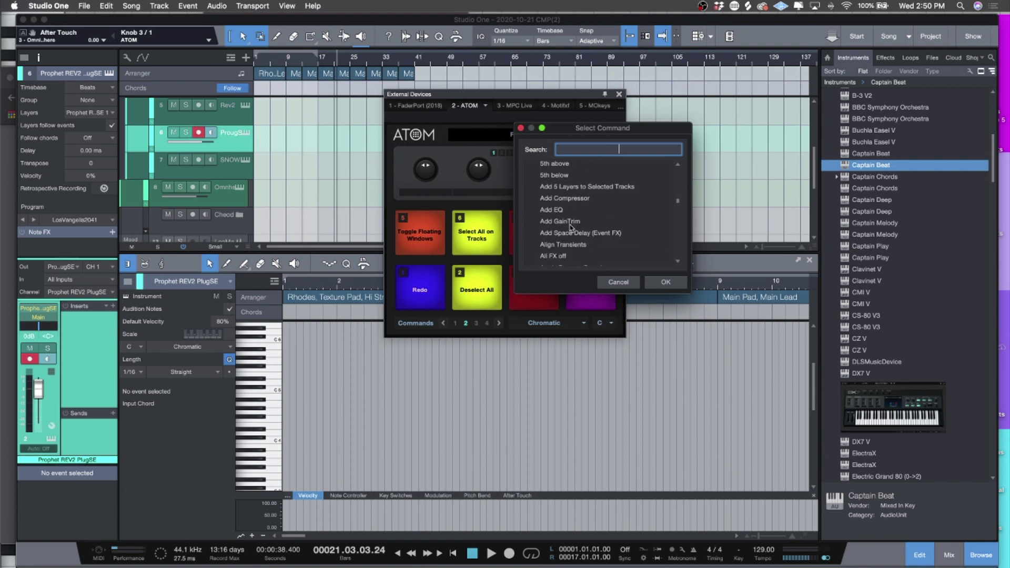
pyautogui.scroll(2, 571, 227)
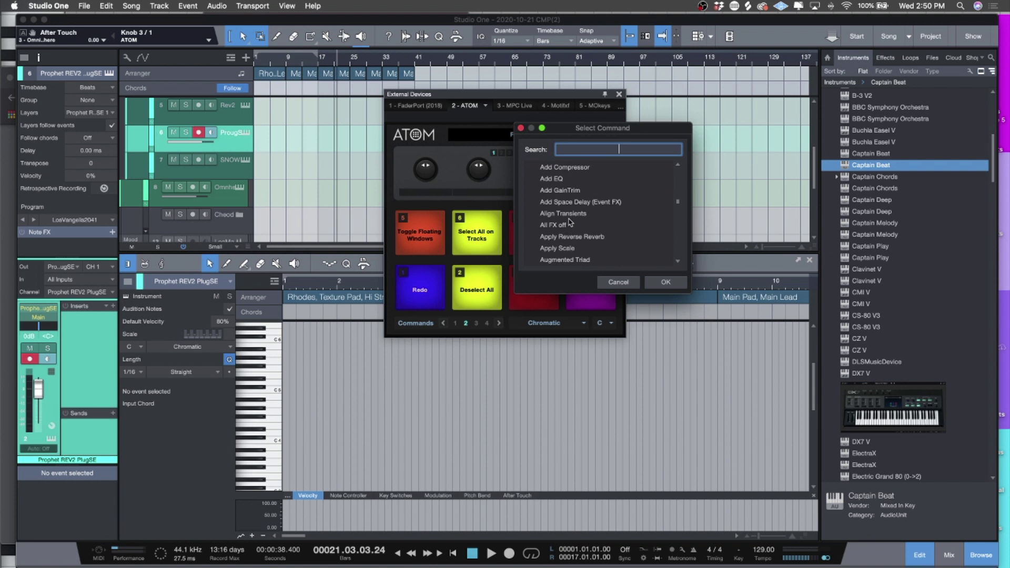
pyautogui.scroll(1, 563, 177)
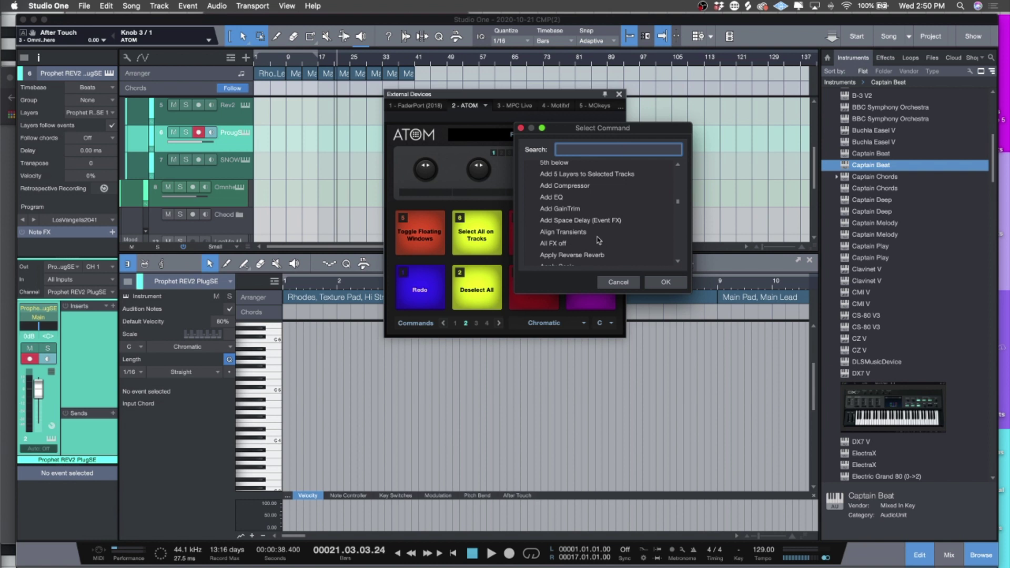
pyautogui.scroll(-1, 586, 216)
pyautogui.scroll(-4, 585, 216)
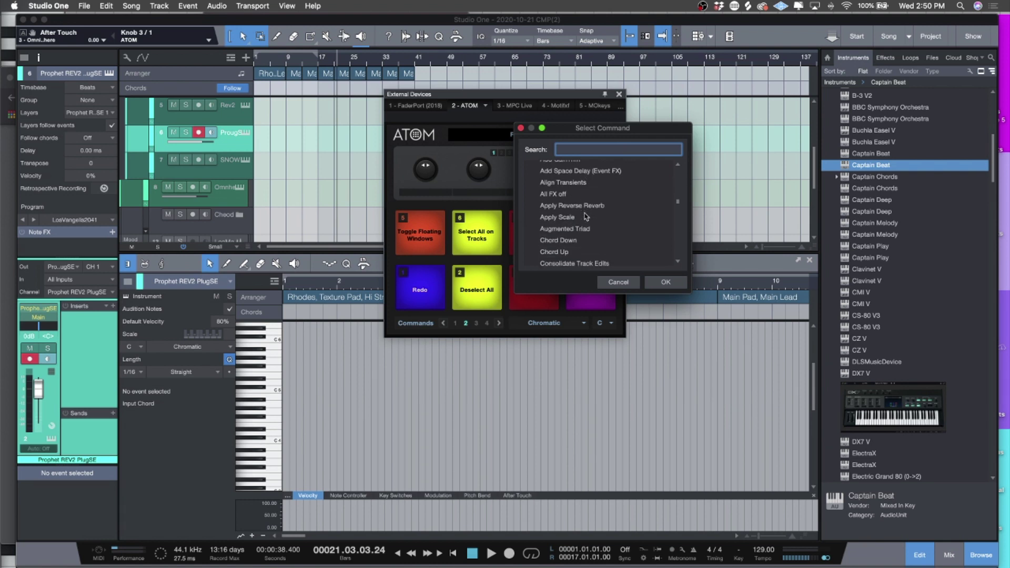
pyautogui.scroll(-1, 552, 210)
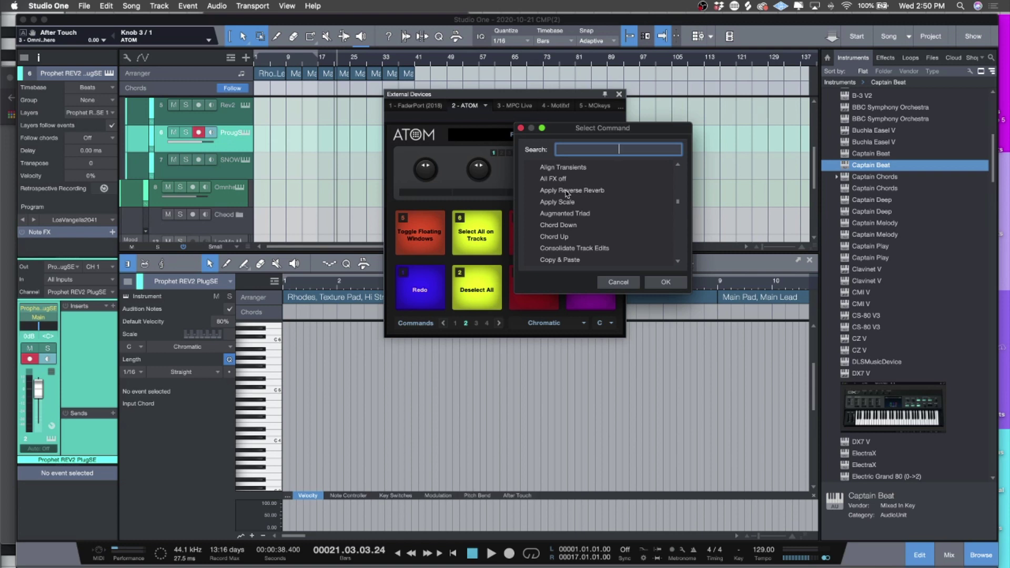
# Browse to the end of the Select Command list, then cancel so the pad keeps Copy
pyautogui.scroll(-5, 567, 193)
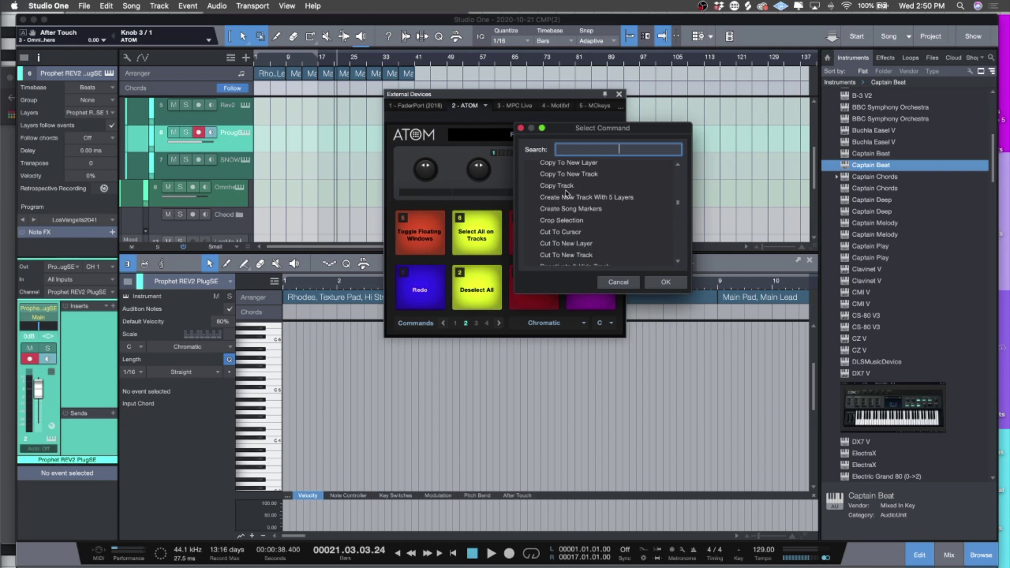
pyautogui.scroll(-10, 566, 194)
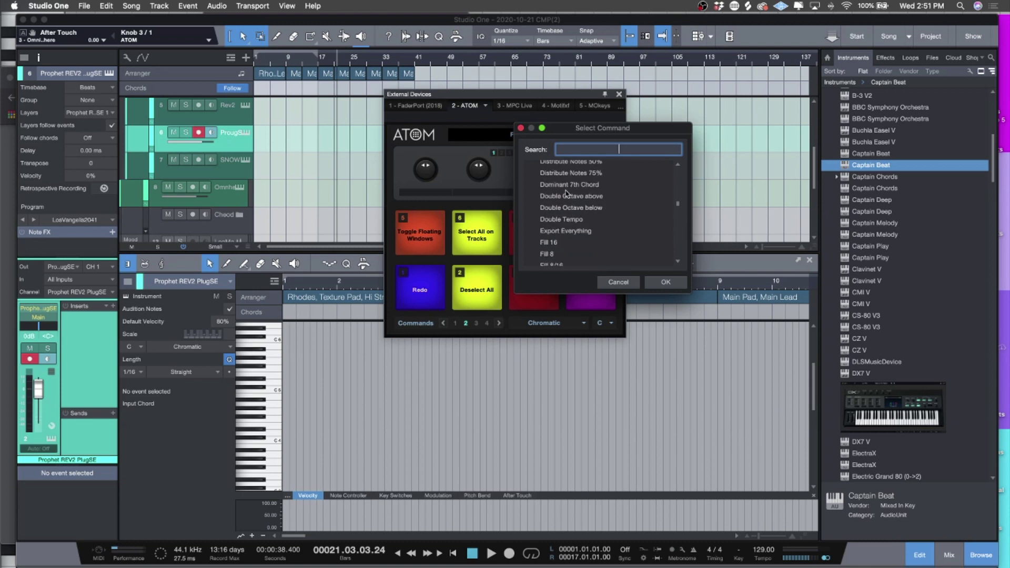
pyautogui.scroll(-4, 567, 193)
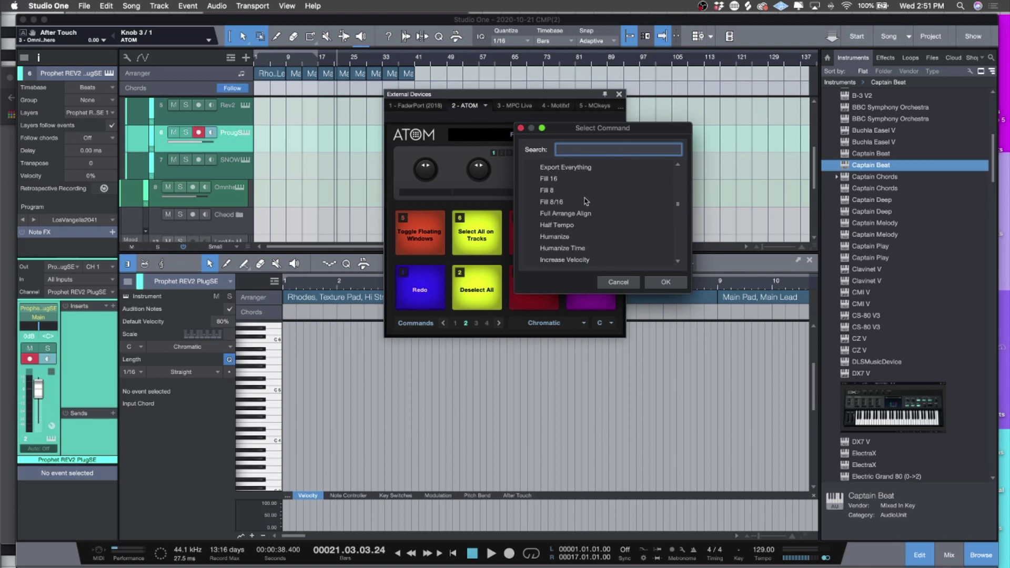
pyautogui.scroll(-1, 586, 202)
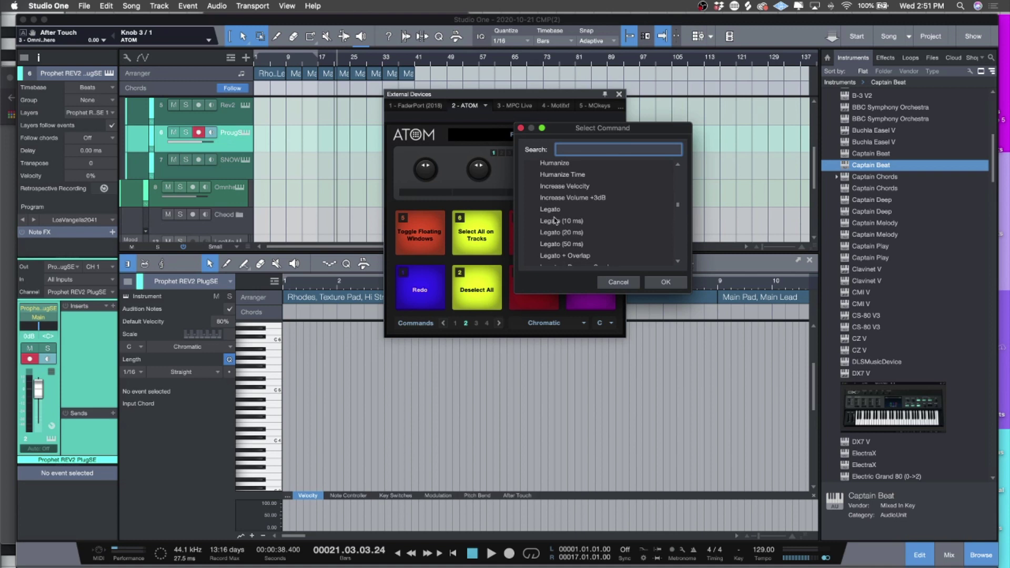
pyautogui.scroll(-12, 573, 237)
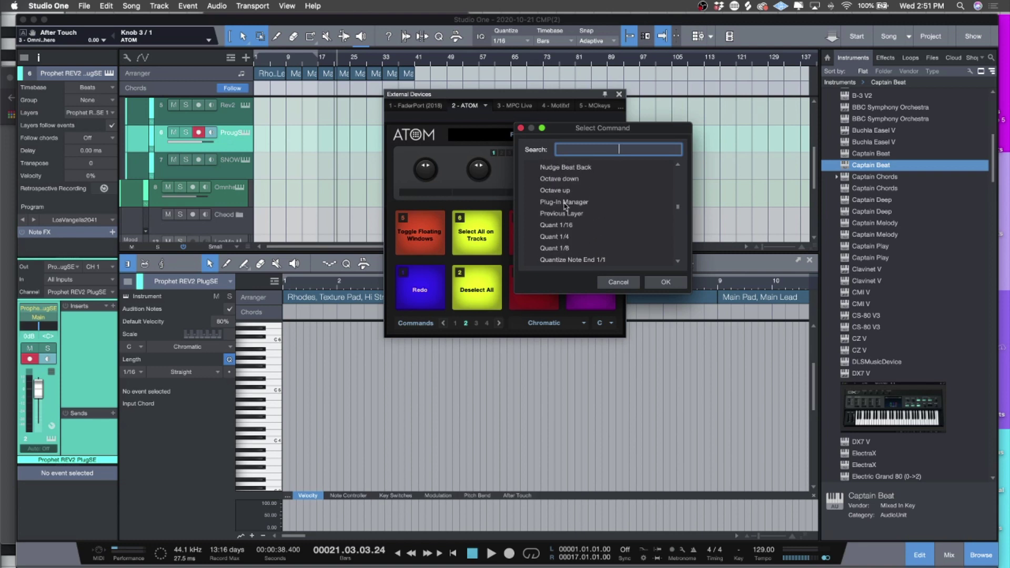
pyautogui.scroll(-15, 564, 206)
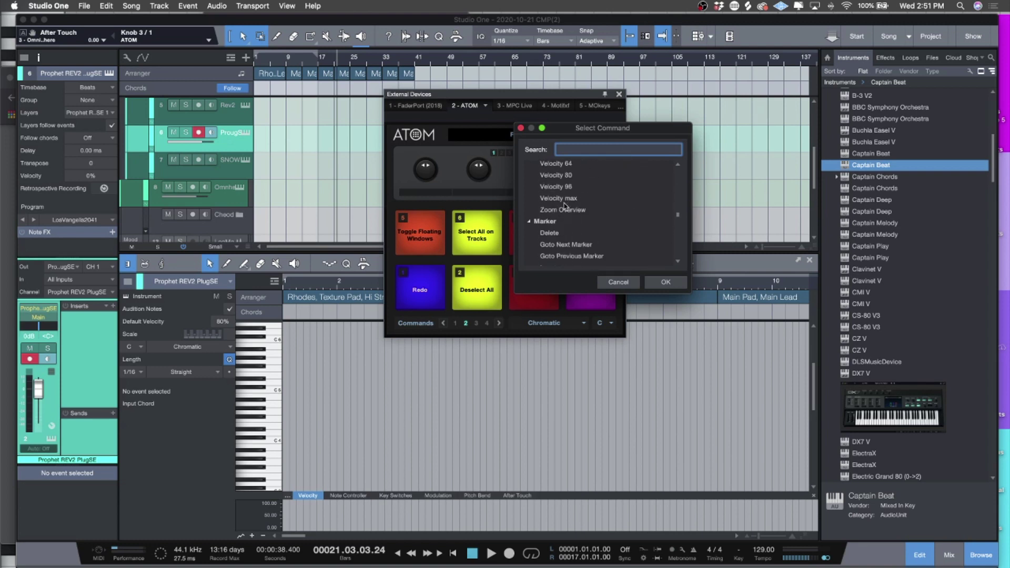
pyautogui.scroll(-15, 564, 205)
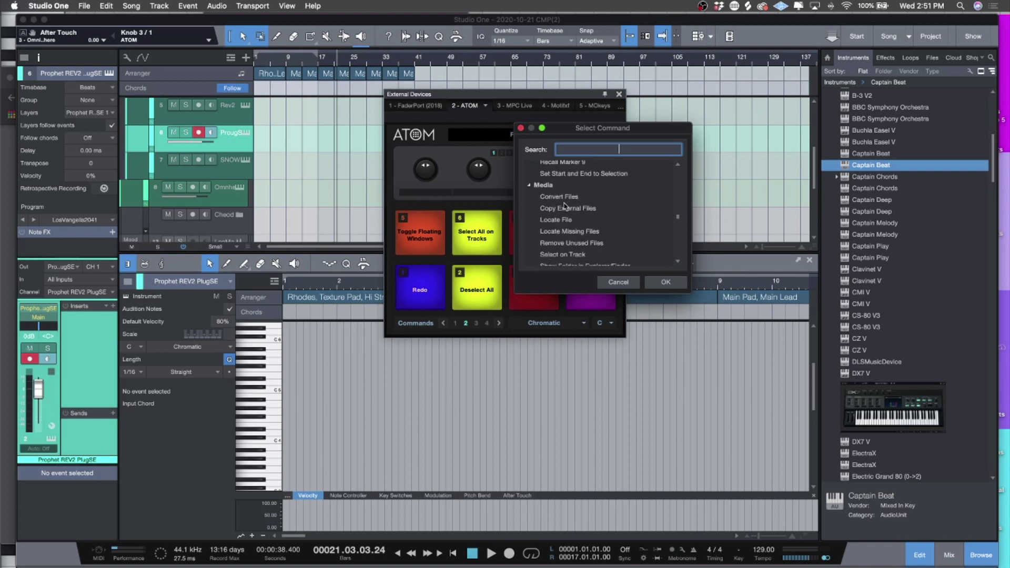
pyautogui.scroll(-15, 564, 205)
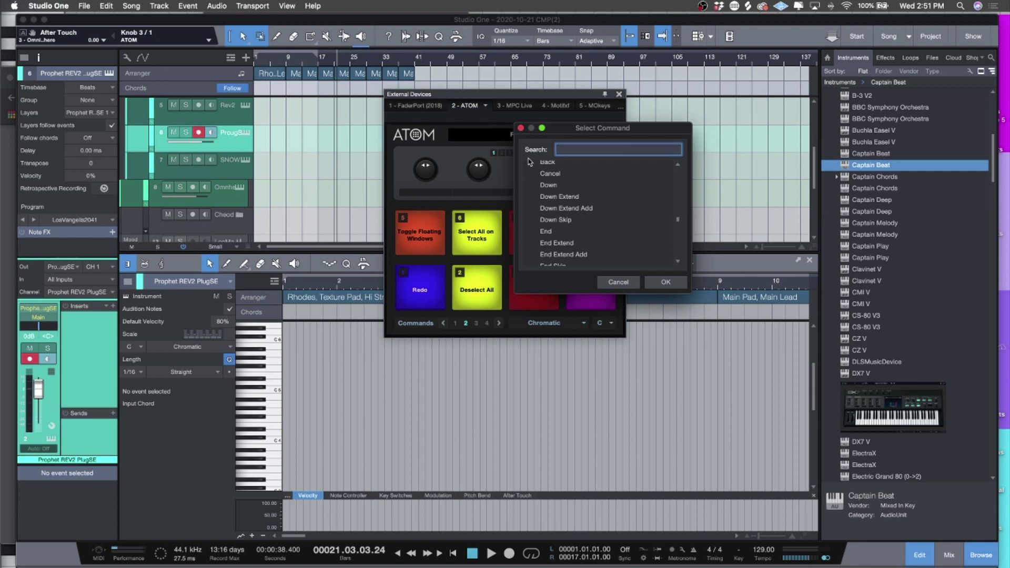
pyautogui.click(618, 282)
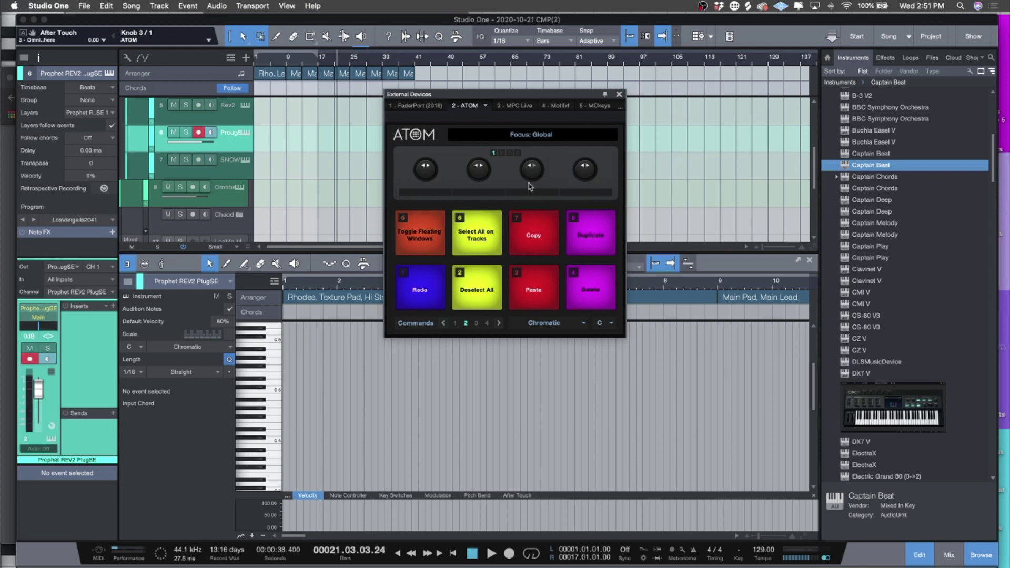
# Step the track selection down from Prophet REV2 to the HW folder
pyautogui.press('Down')
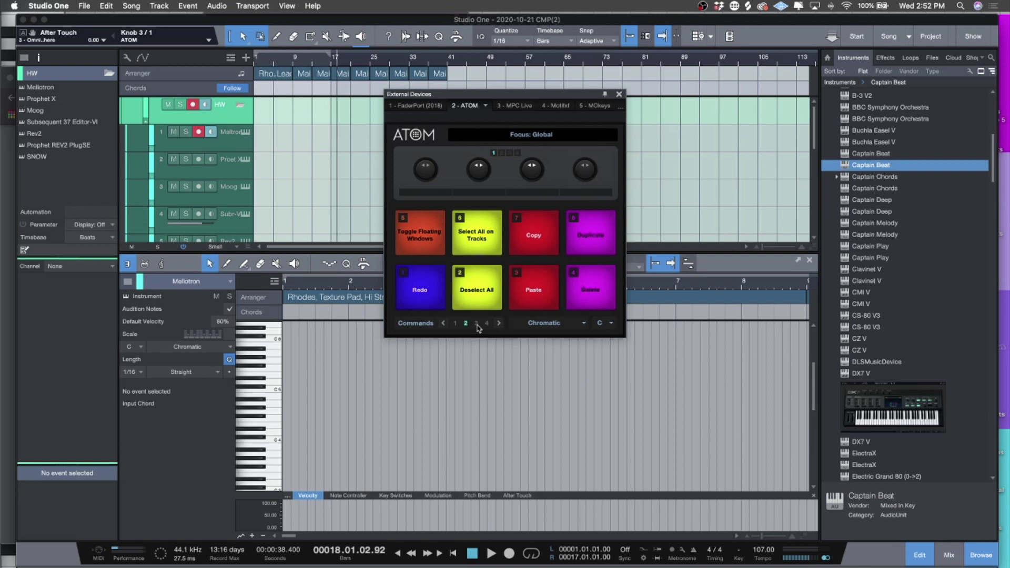
# Page through the ATOM pad commands 3, 1, 2 and 3, ending on page 4
pyautogui.click(498, 324)
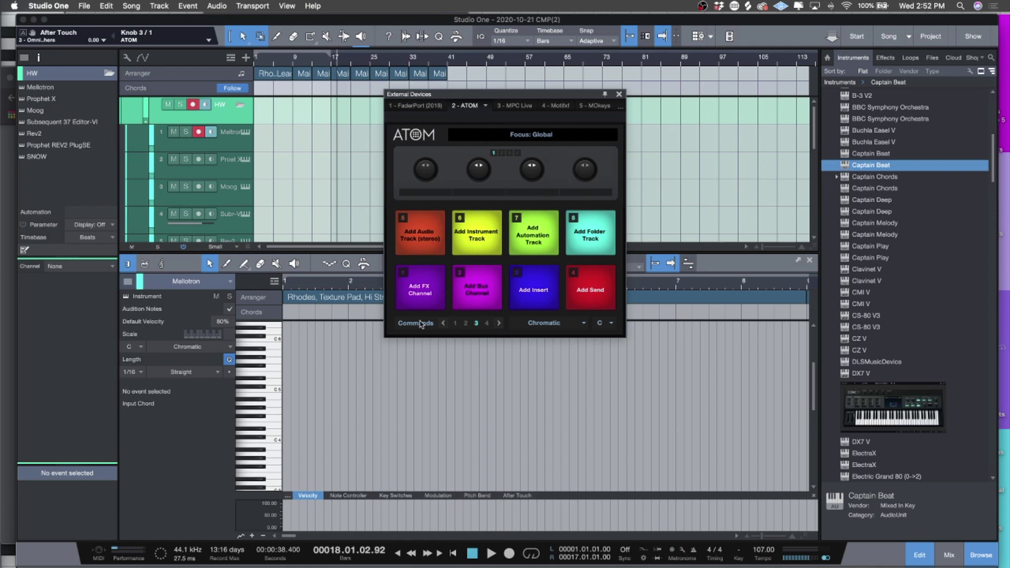
pyautogui.click(444, 324)
pyautogui.click(444, 324)
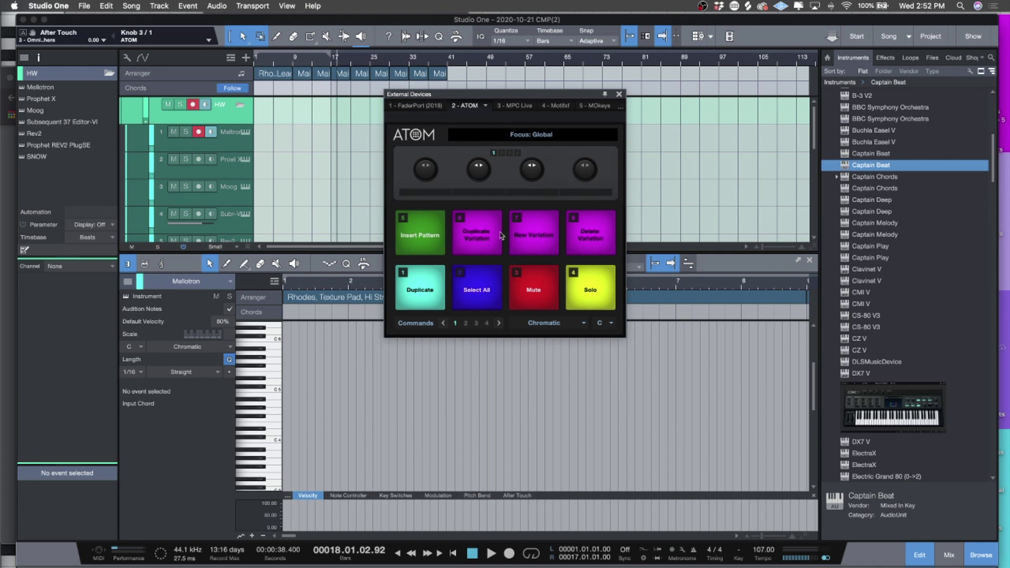
pyautogui.click(499, 323)
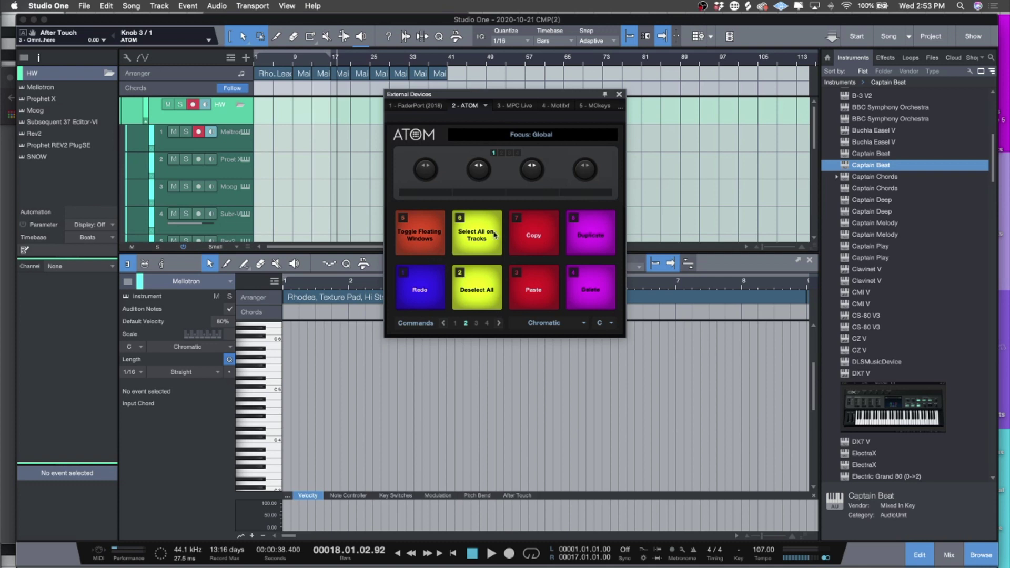
pyautogui.click(498, 324)
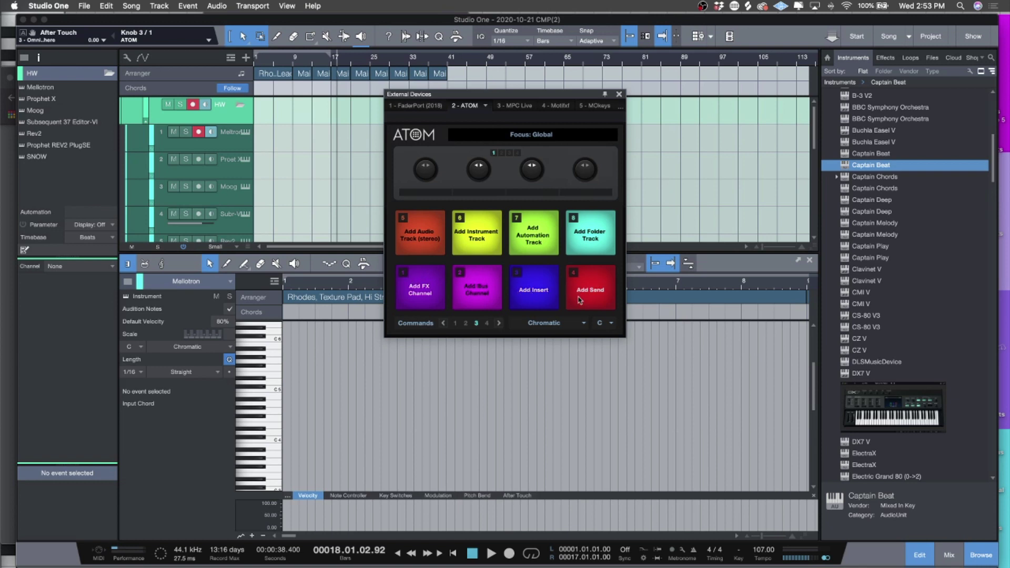
pyautogui.click(499, 324)
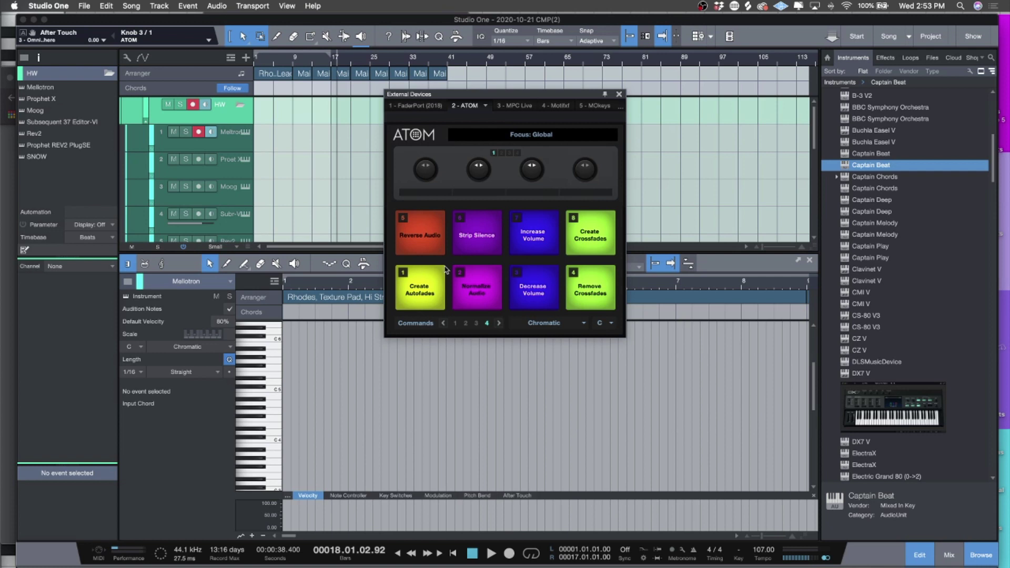
# Review the scale and root-key lists, keep Chromatic in C, and close External Devices
pyautogui.click(583, 325)
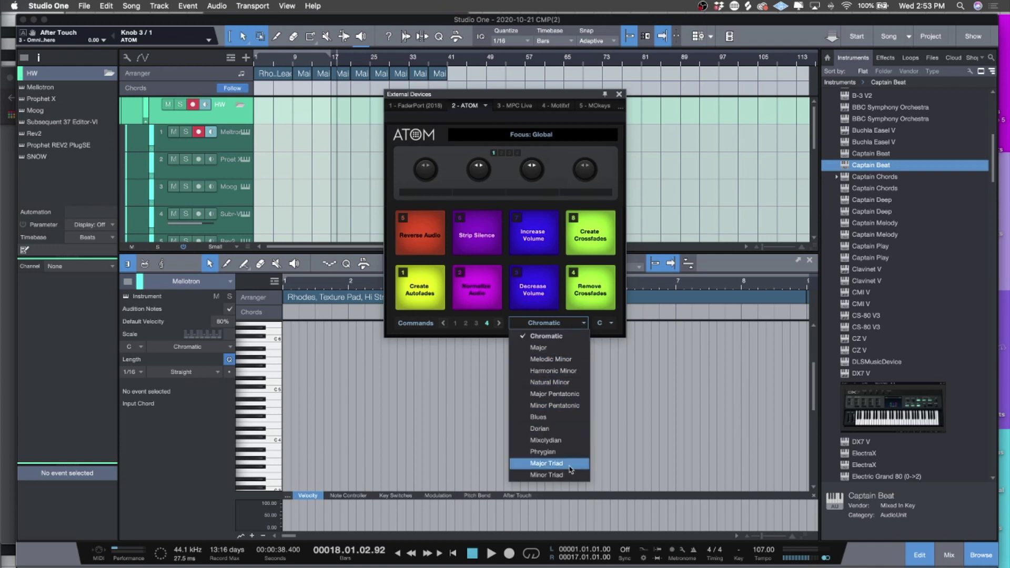
pyautogui.click(611, 324)
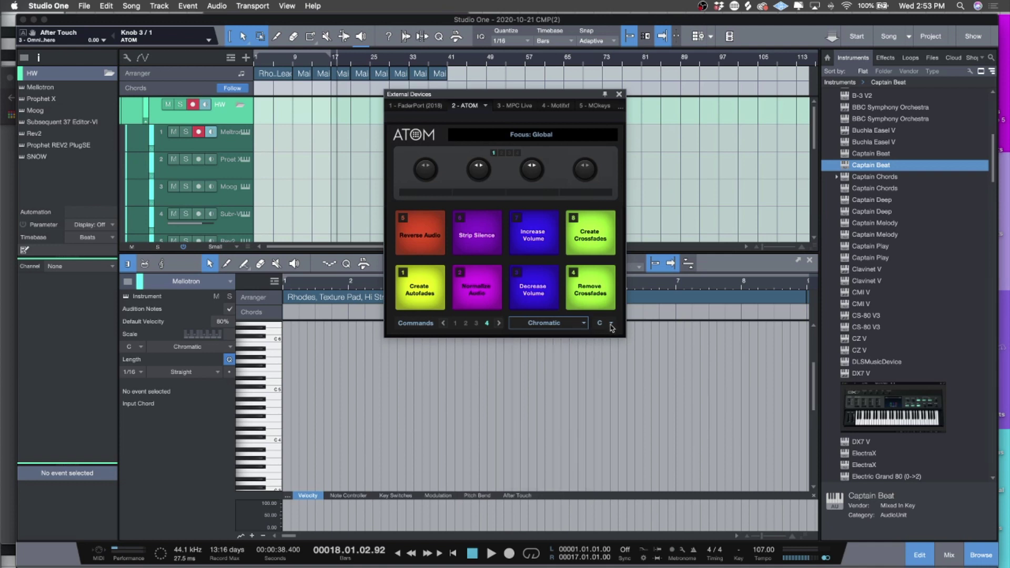
pyautogui.click(610, 323)
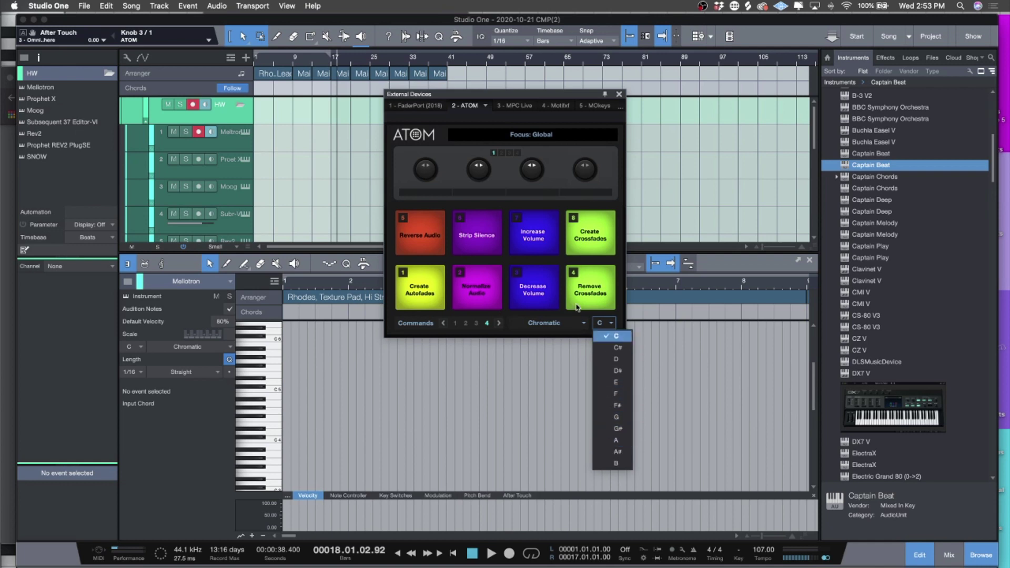
pyautogui.click(349, 162)
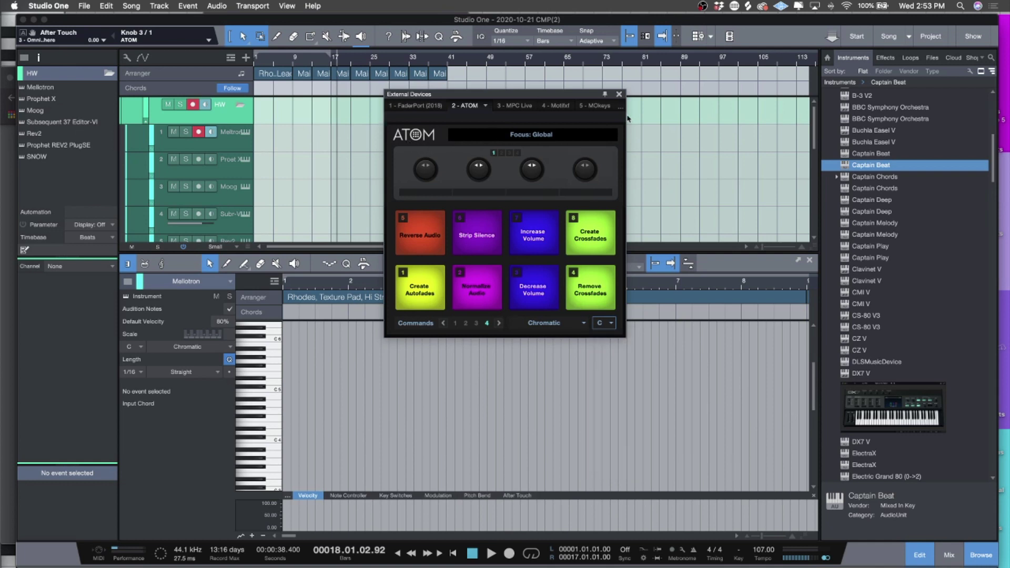
pyautogui.click(619, 94)
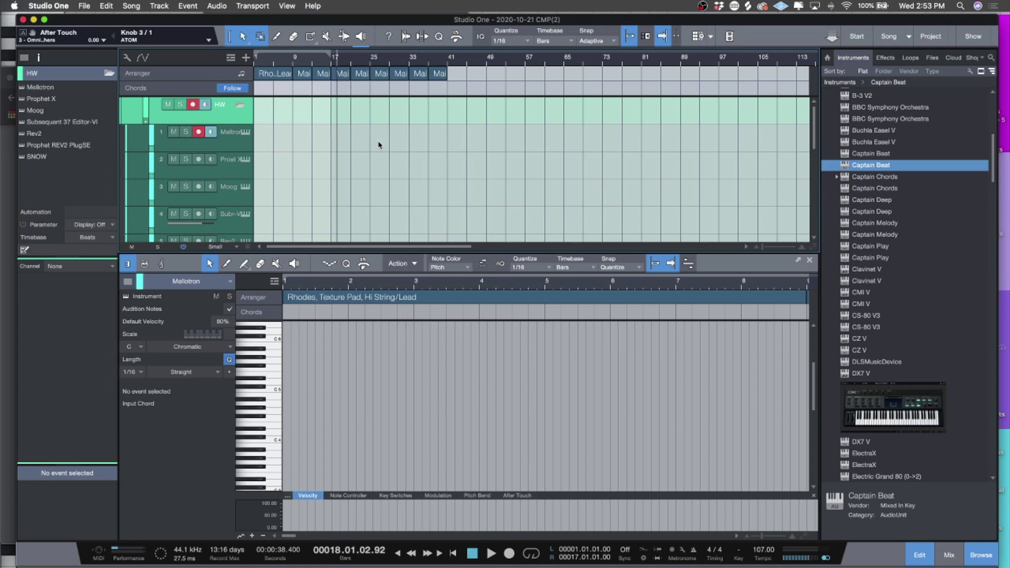